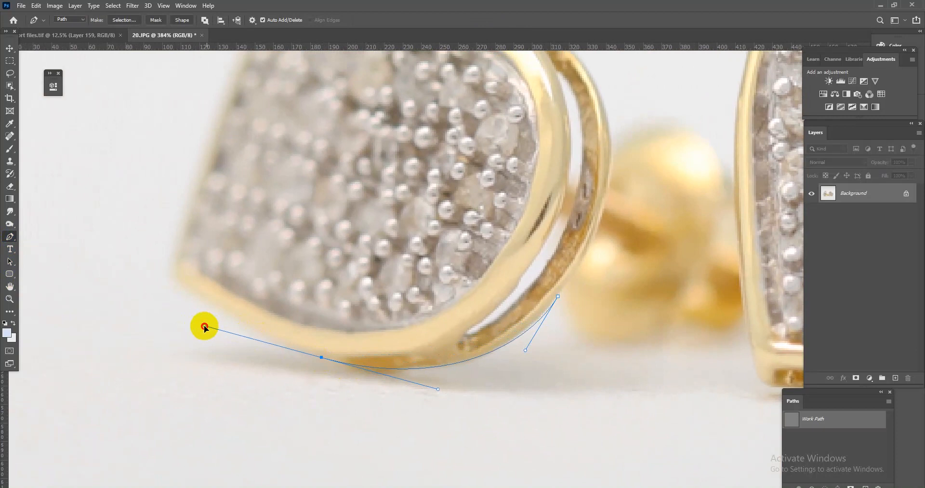
Trace the outer contour of the left heart earring with the Pen tool, around its side, top lobe and notch.
left_click_drag(175, 279, 328, 357)
left_click_drag(429, 114, 504, 257)
left_click_drag(511, 218, 355, 254)
left_click(482, 214)
left_click_drag(482, 213, 564, 242)
left_click_drag(531, 330, 447, 215)
left_click_drag(472, 251, 467, 283)
left_click_drag(497, 311, 516, 216)
left_click_drag(507, 348, 526, 303)
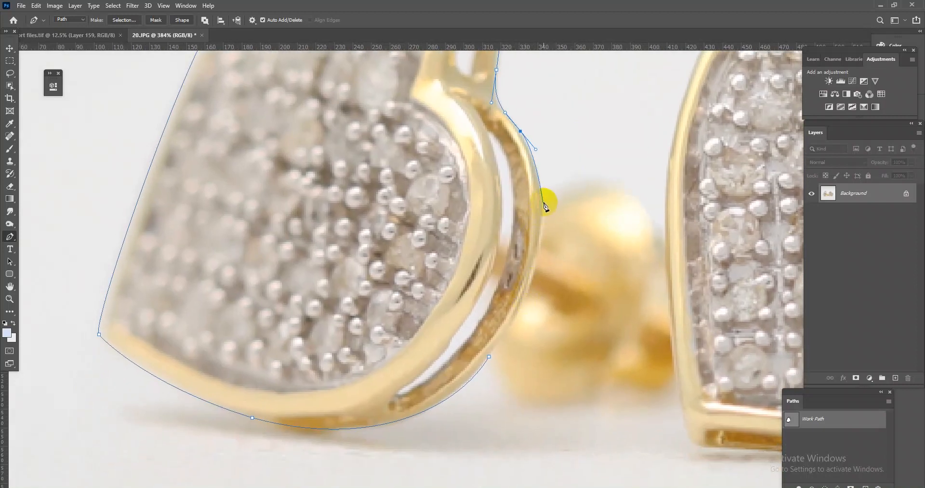
Continue the path over the top of the gold ball between the earrings up to the right heart's rim.
left_click_drag(548, 229, 572, 175)
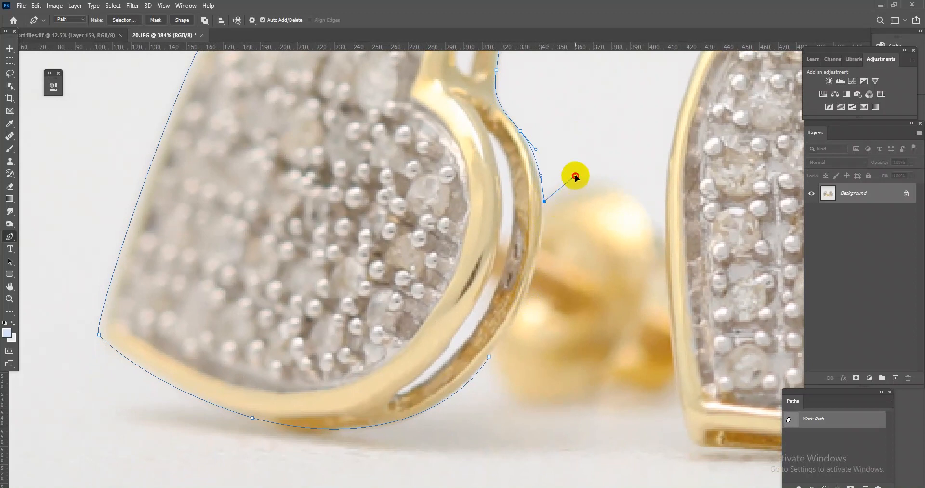
left_click_drag(655, 231, 553, 301)
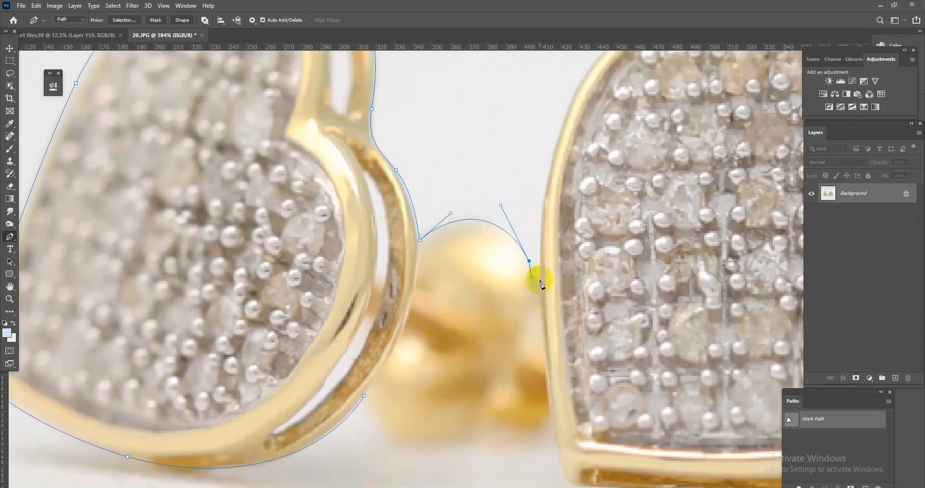
left_click_drag(523, 184, 437, 338)
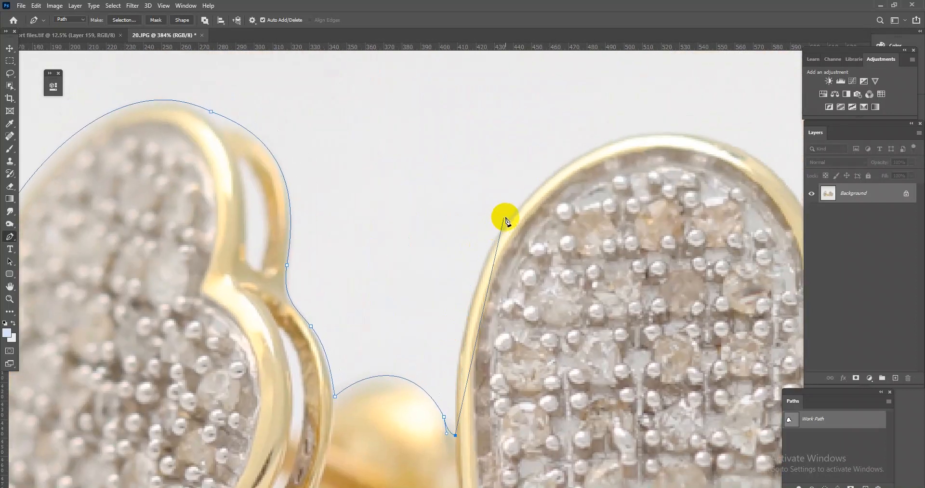
Trace the path up the right heart's near side and over its first lobe to the notch.
left_click_drag(510, 215, 340, 221)
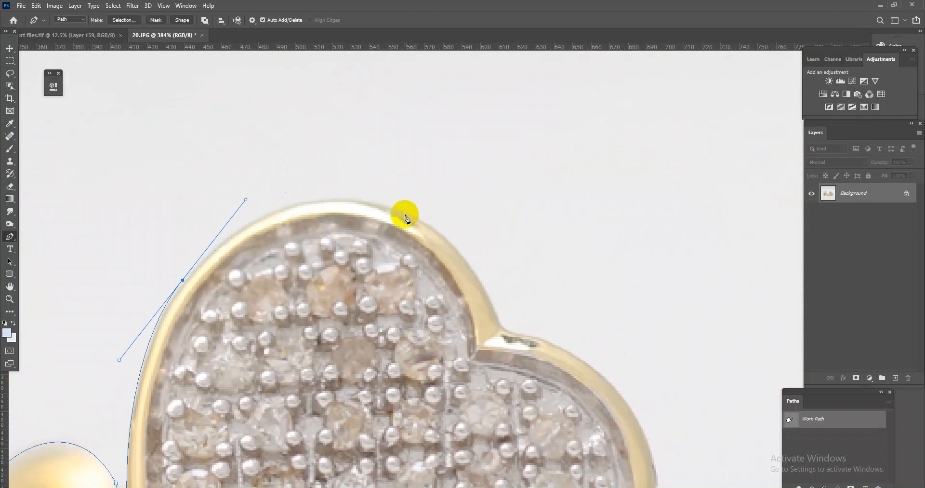
left_click_drag(412, 212, 470, 242)
left_click(505, 331)
left_click_drag(531, 378, 493, 303)
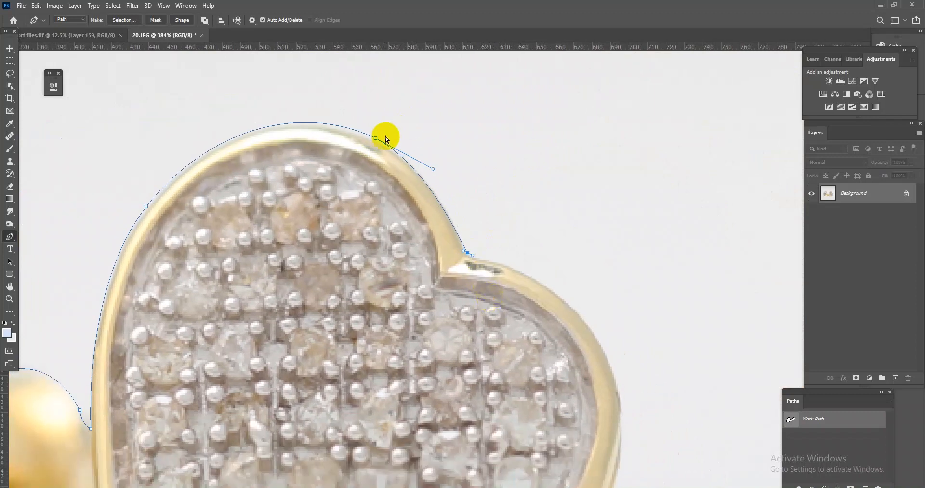
left_click_drag(376, 139, 377, 142)
left_click_drag(614, 368, 650, 321)
key("ctrl+z")
left_click_drag(617, 281, 644, 423)
key("ctrl+z")
Trace the path around the right heart's second lobe and along its bottom edge to the pointed corner.
left_click_drag(614, 259, 643, 350)
left_click_drag(569, 409, 656, 274)
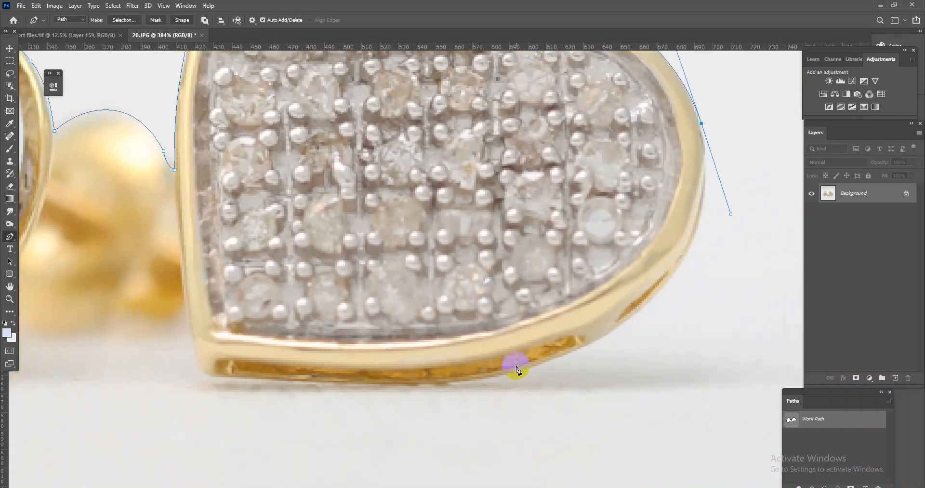
left_click_drag(518, 370, 366, 398)
left_click_drag(206, 373, 196, 369)
Trace the underside of the gold ball and close the outline at the left earring's rim.
left_click(187, 324)
left_click_drag(130, 339, 441, 373)
left_click_drag(394, 311, 362, 364)
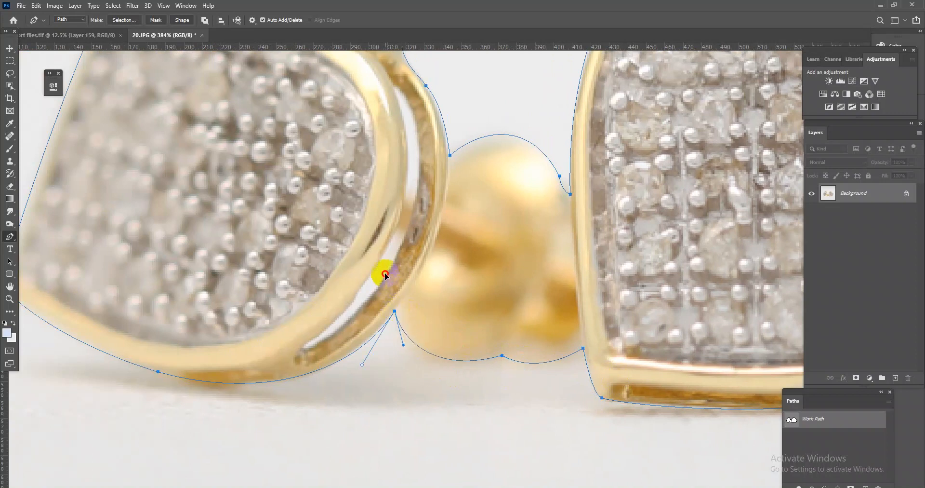
Add a closed subpath around the upper gap in the left earring's gold rim.
left_click_drag(615, 345, 561, 290)
left_click_drag(602, 322, 623, 331)
mouse_move(498, 162)
left_mouse_down()
mouse_move(524, 204)
mouse_move(491, 165)
left_mouse_up()
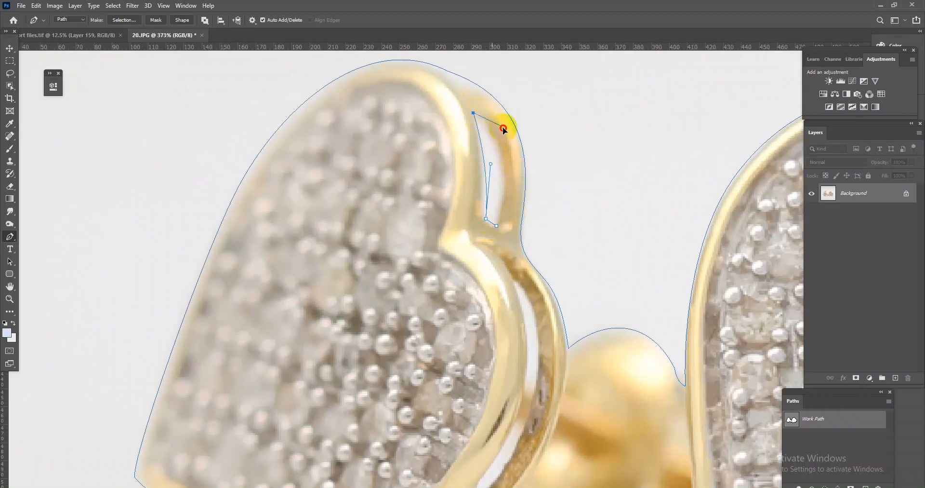
Add closed subpaths around the two lower gaps in the left earring's gold rim.
left_click_drag(493, 281, 541, 249)
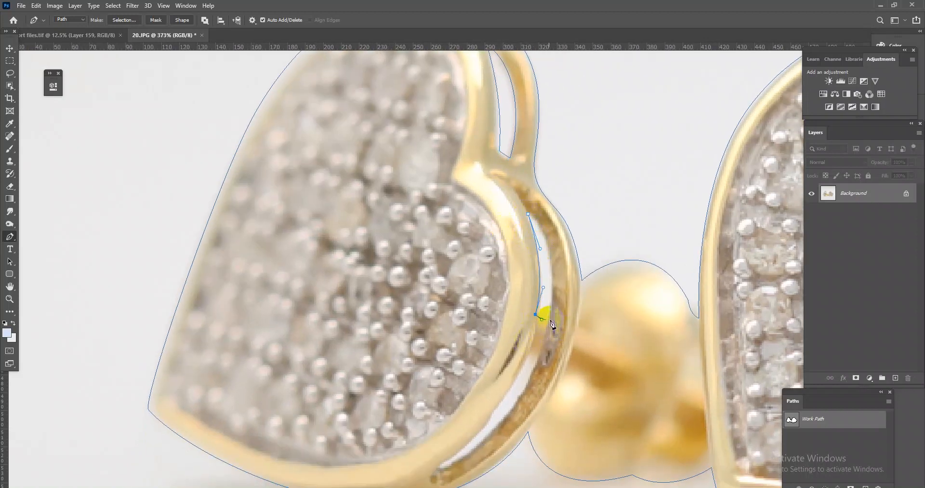
left_click(554, 293)
left_click_drag(507, 193, 500, 192)
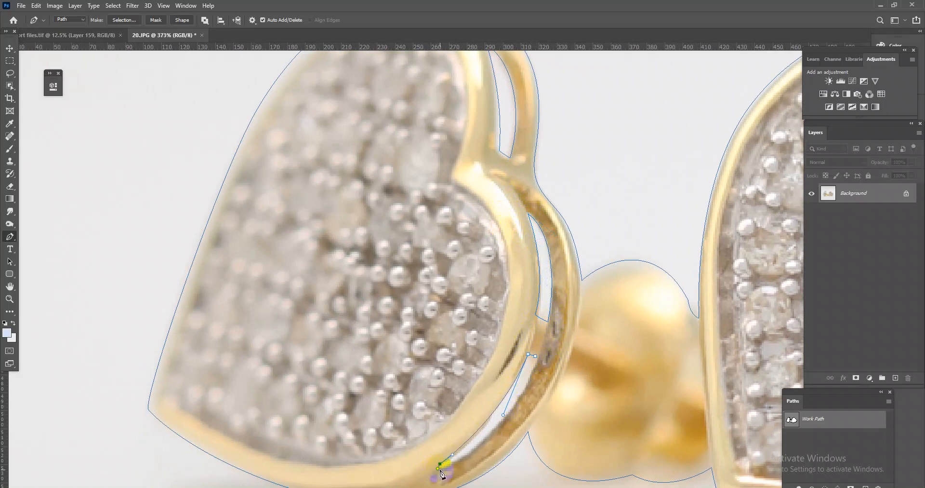
left_click_drag(537, 356, 557, 290)
Save the work path as Path 1 and load it as a selection.
scroll(545, 302, "down", 6)
scroll(644, 311, "up", 3)
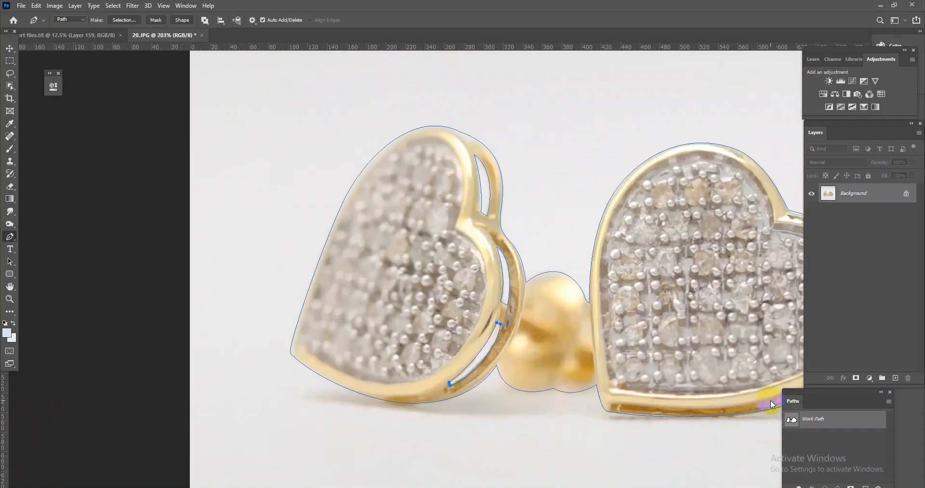
double_click(816, 426)
left_click(514, 159)
key("ctrl+Return")
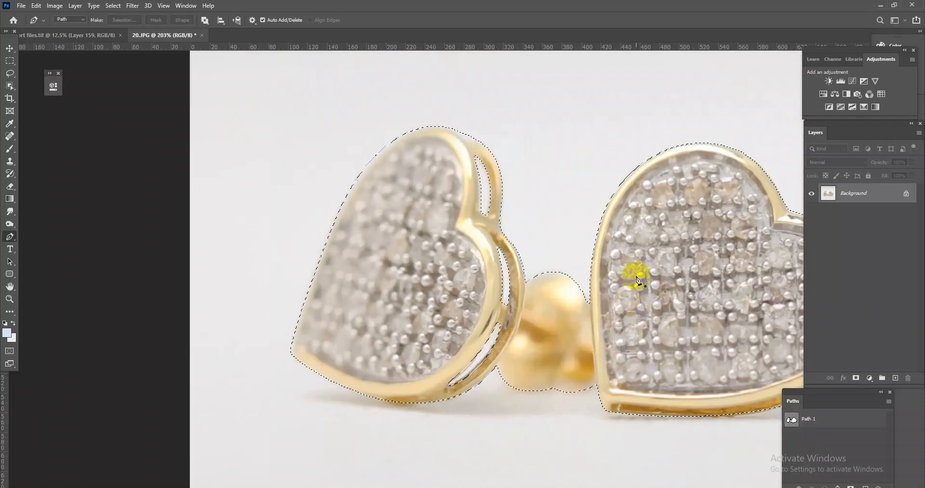
Feather the selection by 0.1 pixels, copy the earrings to a new layer and duplicate that layer.
key("shift+F6")
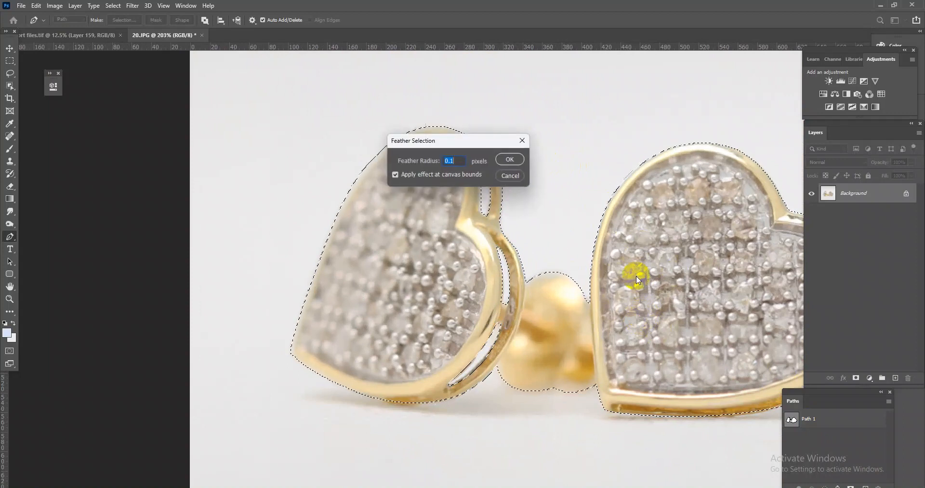
type("0.05")
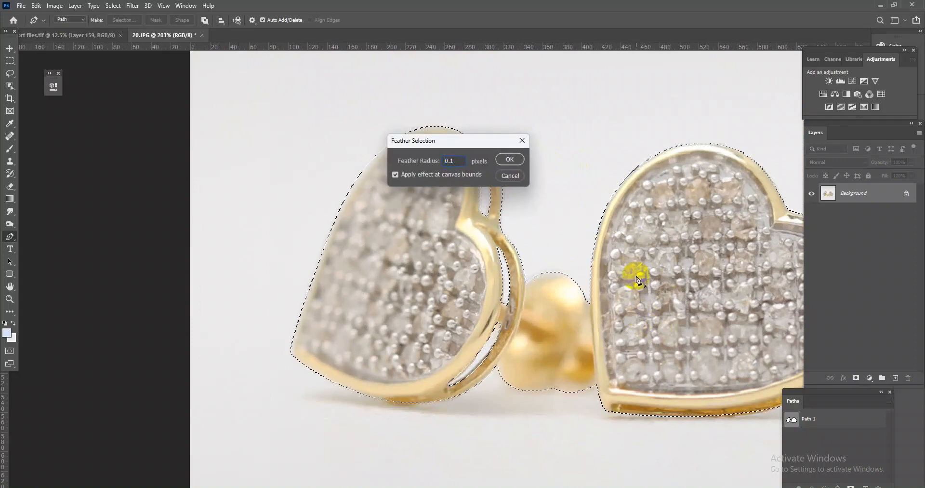
key("Return")
key("ctrl+j")
key("ctrl+j")
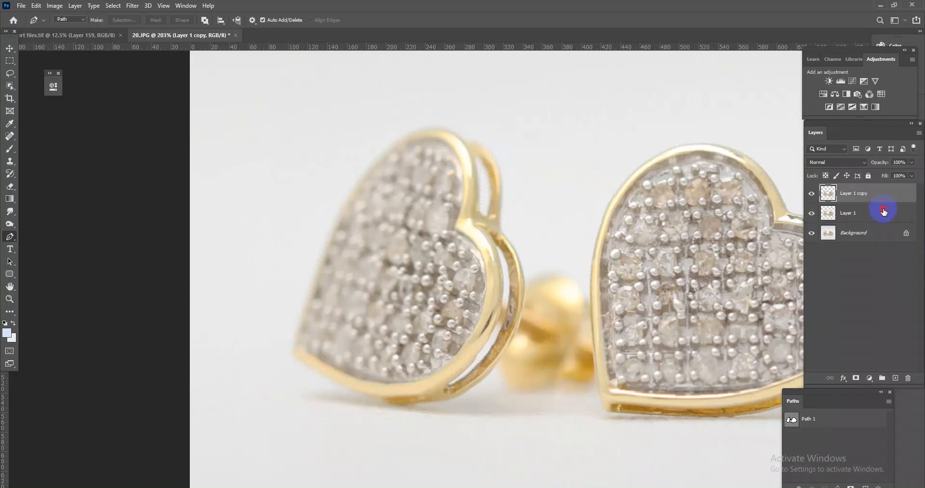
Fill Layer 1 with white as the backdrop and save the document as 20.psd.
left_click(884, 212)
key("ctrl+BackSpace")
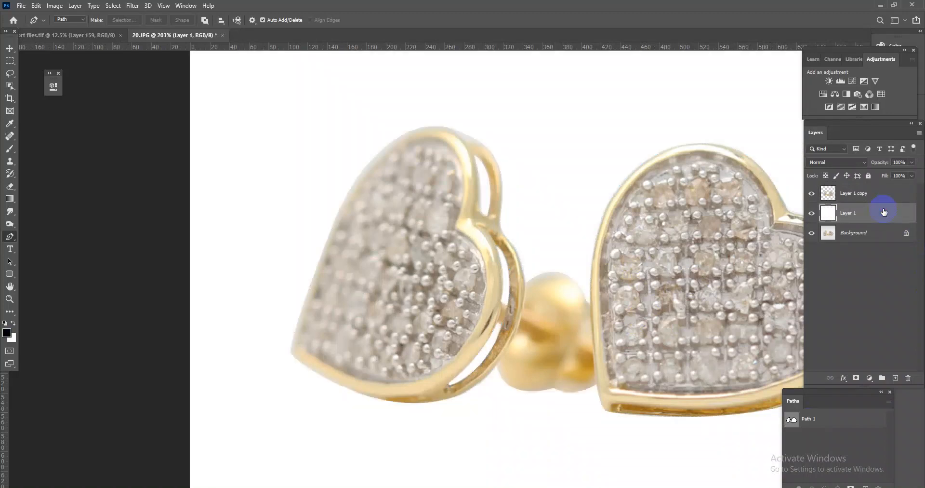
key("ctrl+shift+s")
key("Return")
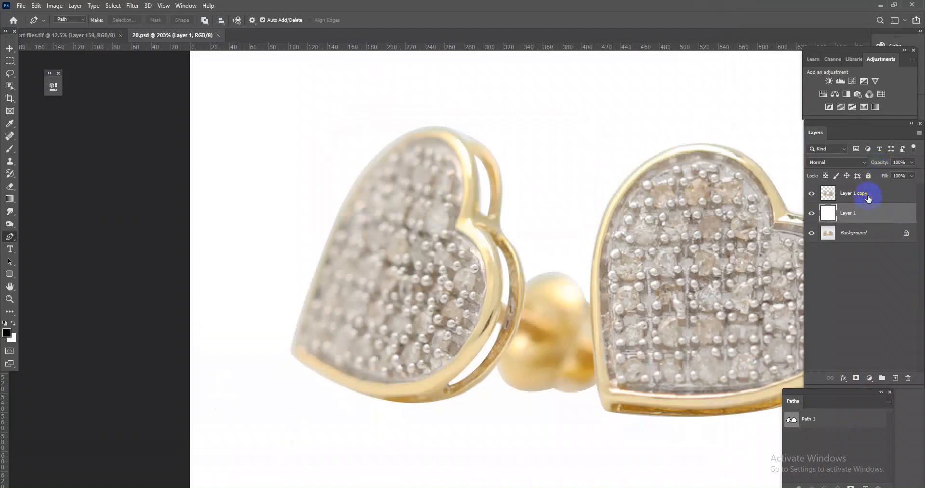
On Layer 1 copy, trace a closed path around the stone-set area of the right heart earring.
left_click(869, 203)
left_click(610, 388)
left_click_drag(613, 247, 566, 250)
left_click_drag(656, 229, 695, 239)
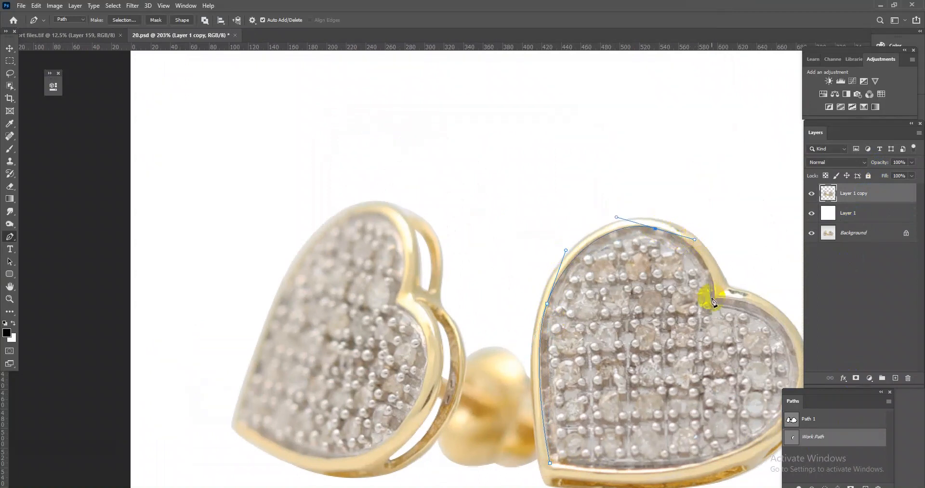
left_click_drag(712, 296, 738, 301)
left_click_drag(750, 314, 569, 182)
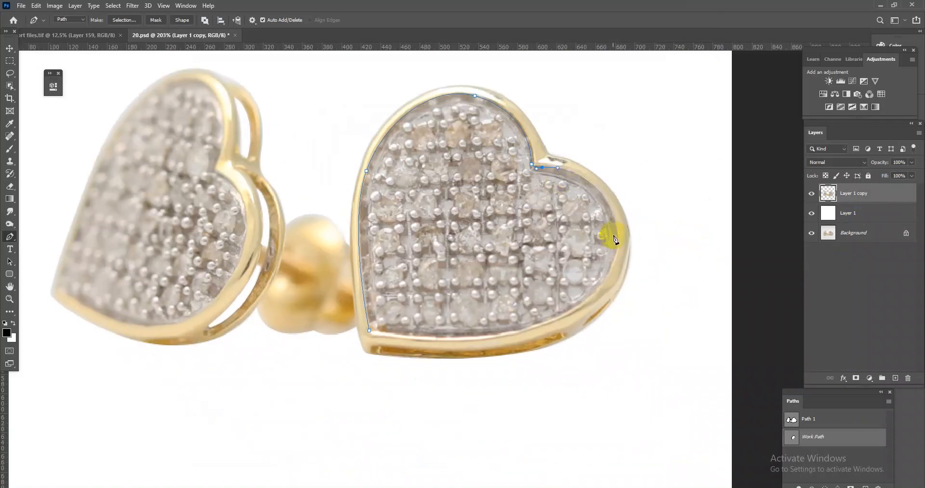
left_click_drag(617, 235, 620, 290)
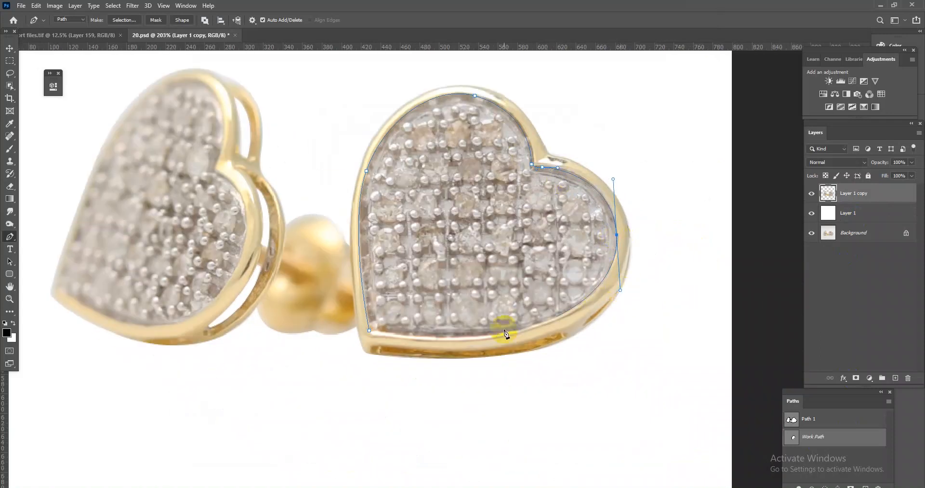
left_click_drag(488, 336, 413, 343)
left_click(370, 331)
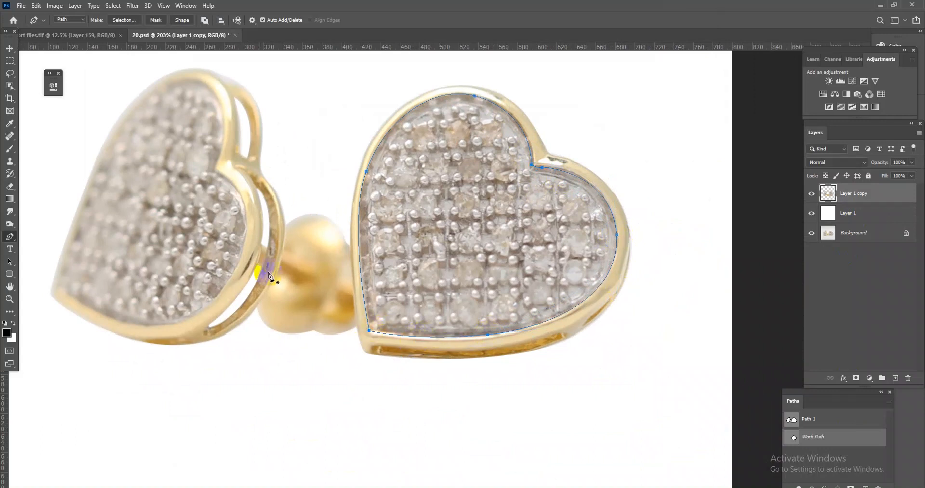
Add a closed subpath around the stone-set area of the left heart earring.
left_click_drag(244, 207, 508, 283)
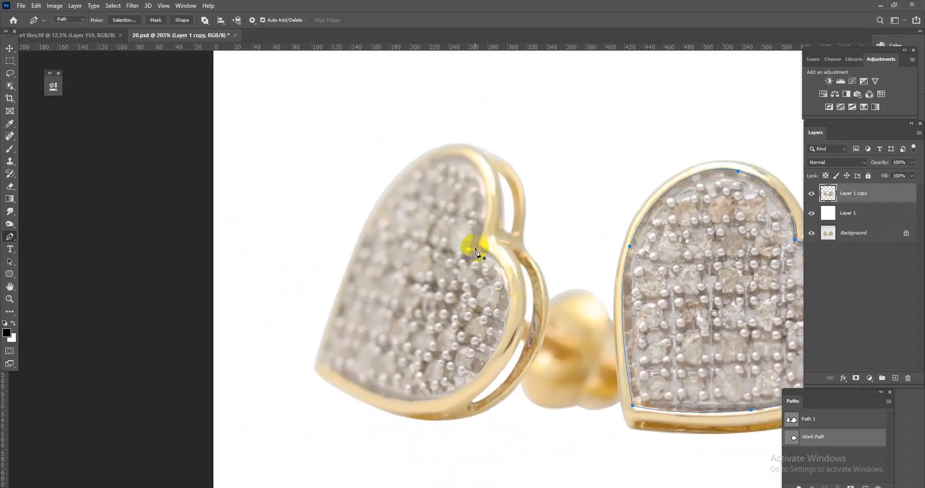
left_click_drag(477, 246, 502, 251)
left_click_drag(502, 339, 481, 387)
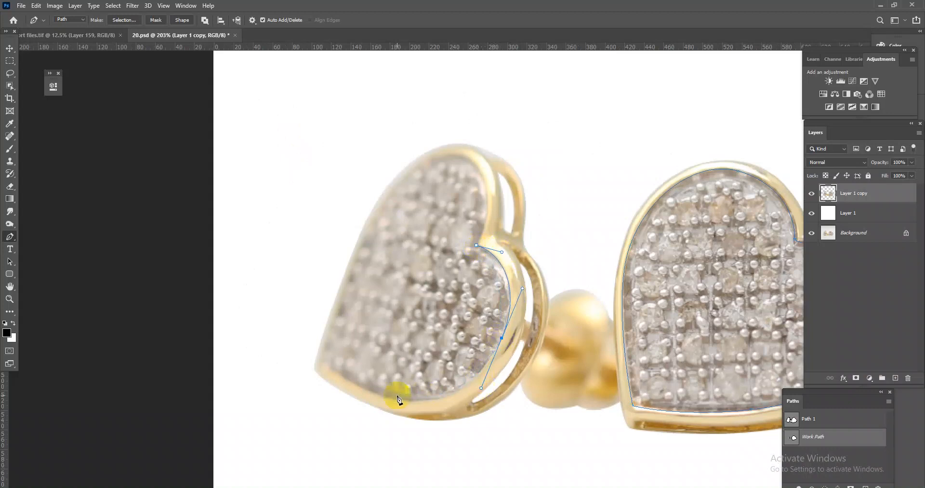
left_click_drag(390, 398, 341, 391)
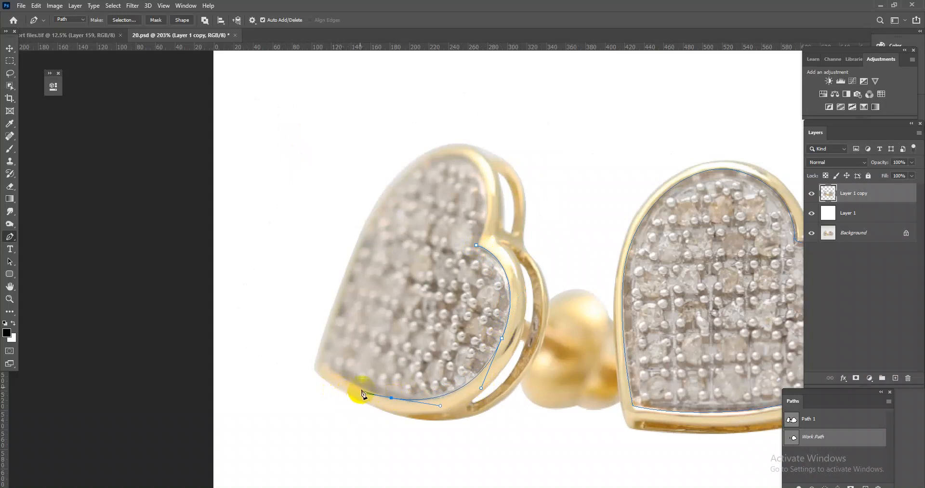
left_click_drag(322, 361, 343, 268)
left_click_drag(415, 167, 448, 151)
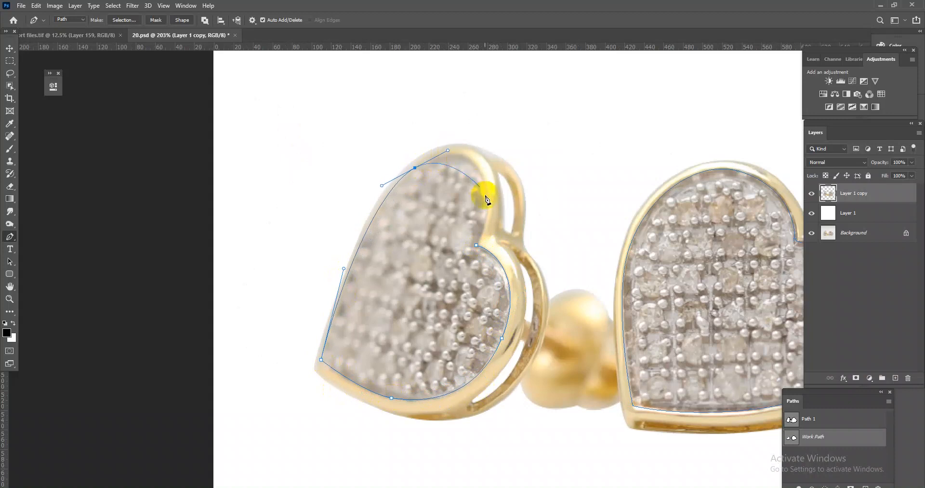
left_click_drag(483, 179, 492, 205)
left_click(476, 245)
Load the stone-area paths as a selection and copy the stones of both earrings to a new layer.
scroll(463, 270, "down", 7)
scroll(585, 341, "up", 3)
key("ctrl+Return")
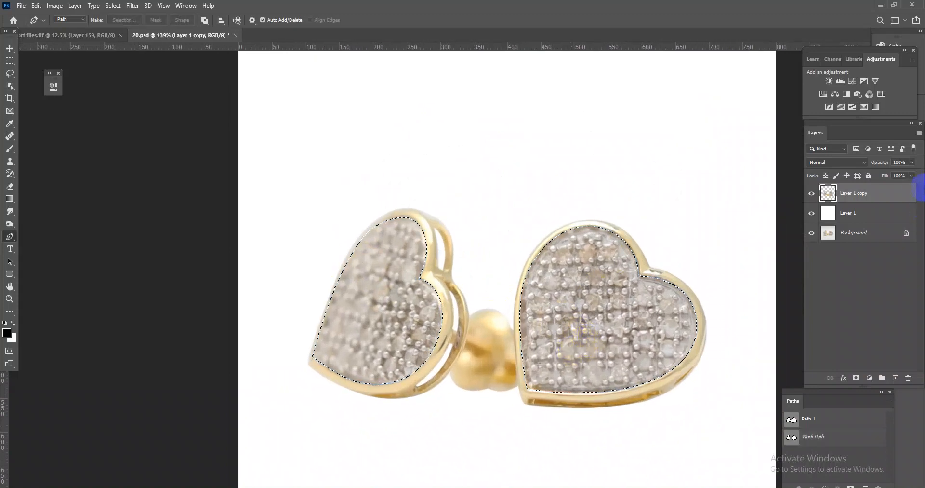
key("ctrl+j")
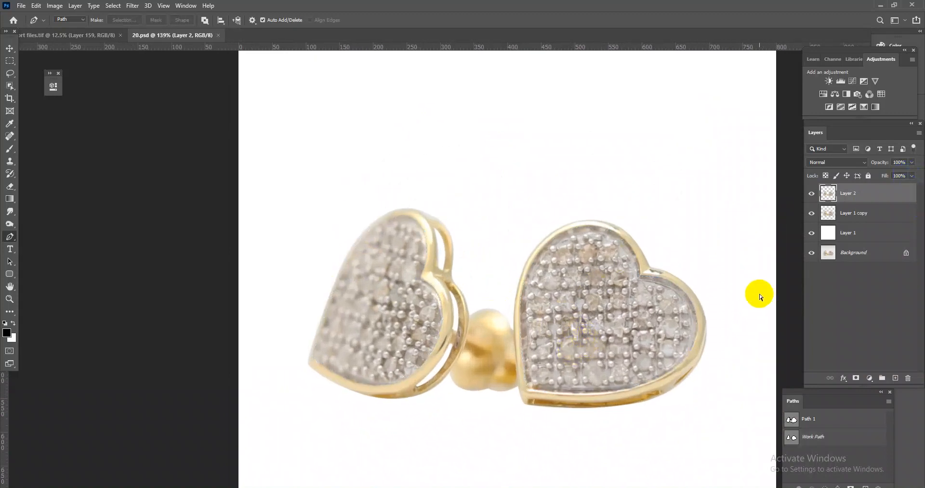
scroll(670, 270, "down", 4)
scroll(640, 309, "up", 5)
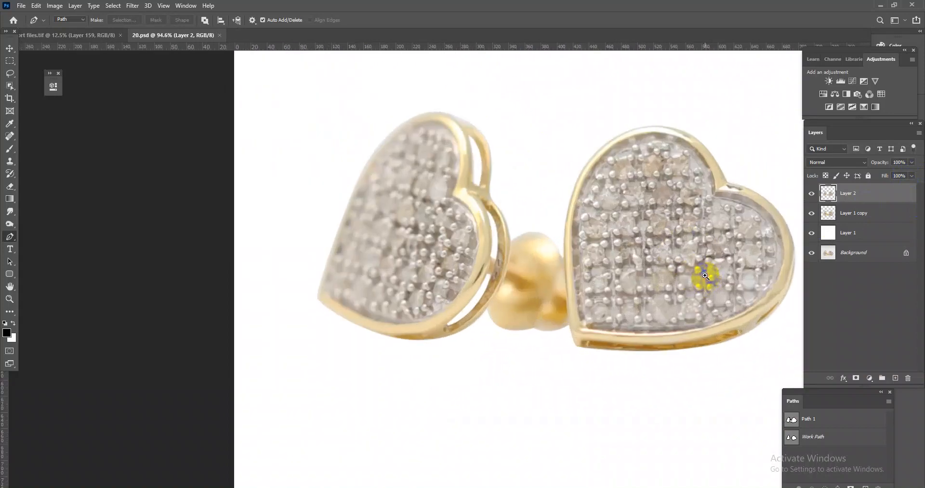
Copy the round diamond on Layer 7 of the TIFF parts document into 20.psd and position it on the canvas.
left_click(101, 36)
left_click(9, 49)
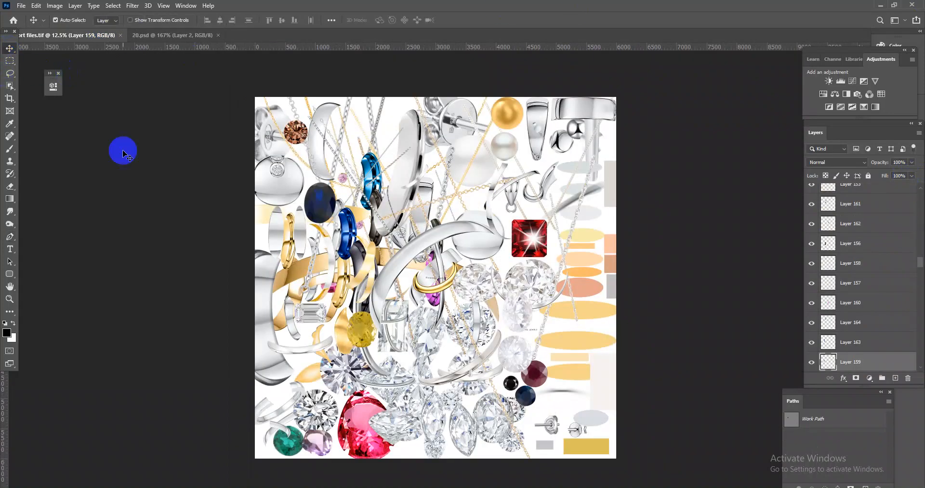
left_click(491, 413, "ctrl")
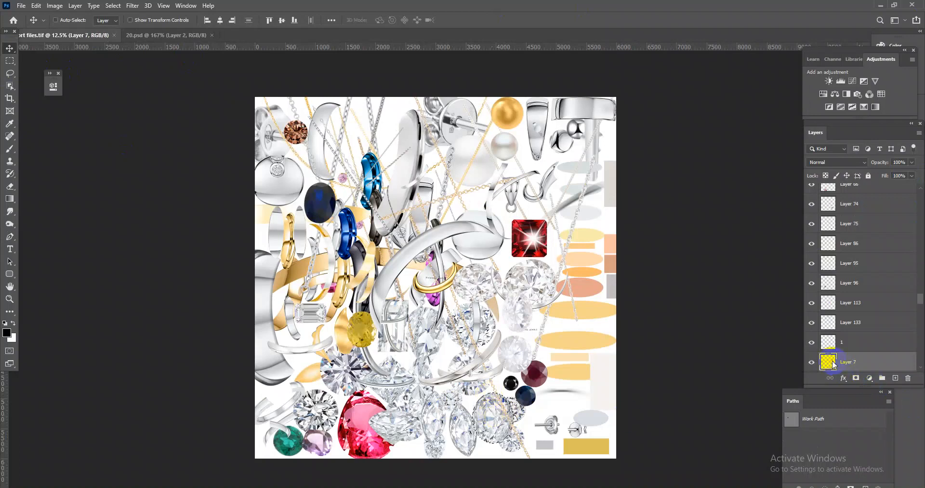
left_click_drag(833, 364, 588, 252)
scroll(647, 288, "up", 3)
left_click_drag(666, 295, 557, 304)
Try to shrink the imported diamond toward stone size, starting at 12.84% width and 14.30% height.
key("ctrl+t")
left_click_drag(565, 268, 634, 310)
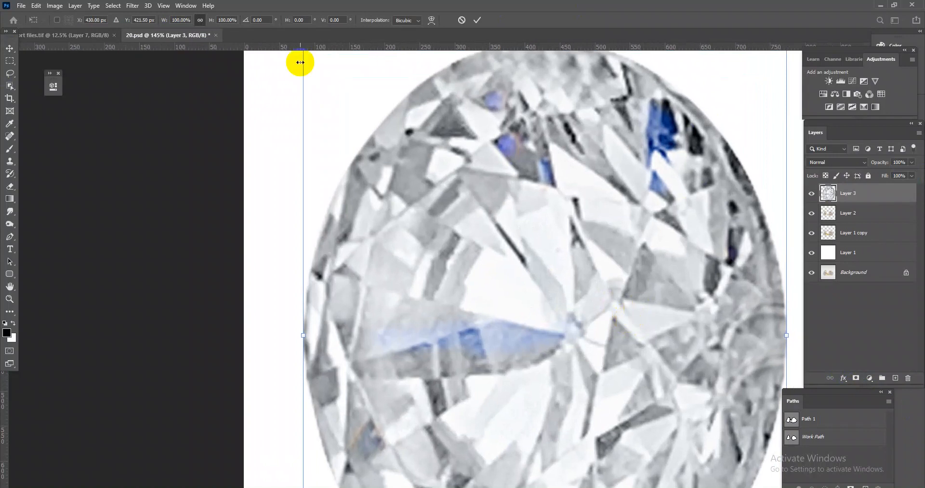
left_click_drag(518, 275, 497, 251)
left_click_drag(712, 103, 559, 287)
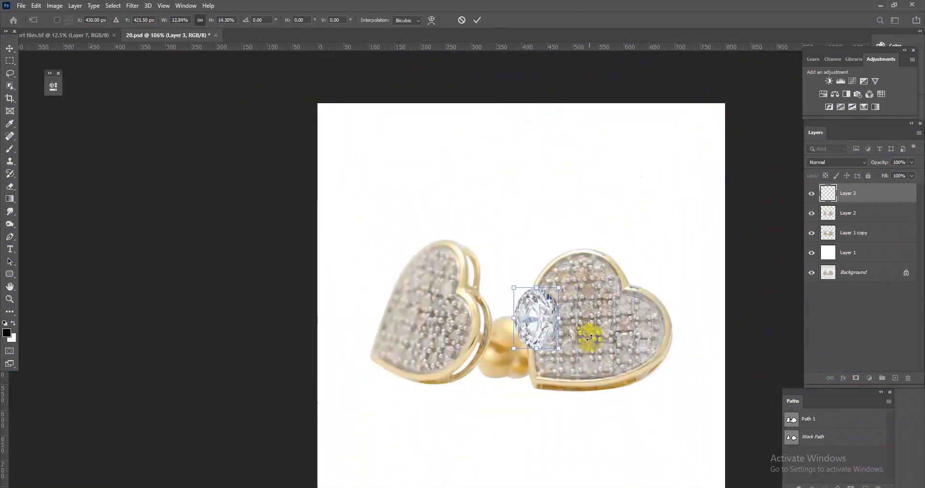
scroll(589, 335, "up", 5)
left_click_drag(422, 235, 466, 365)
left_click_drag(530, 449, 476, 395)
left_click_drag(567, 387, 458, 327)
scroll(467, 393, "up", 3)
key("Return")
Try to scale the small diamond further and reposition it.
key("ctrl+t")
left_click_drag(524, 444, 499, 424)
key("Return")
left_click_drag(489, 378, 429, 278)
Undo the diamond's repositioning and scaling.
key("ctrl+z")
key("ctrl+shift+z")
key("ctrl+z")
key("ctrl+z")
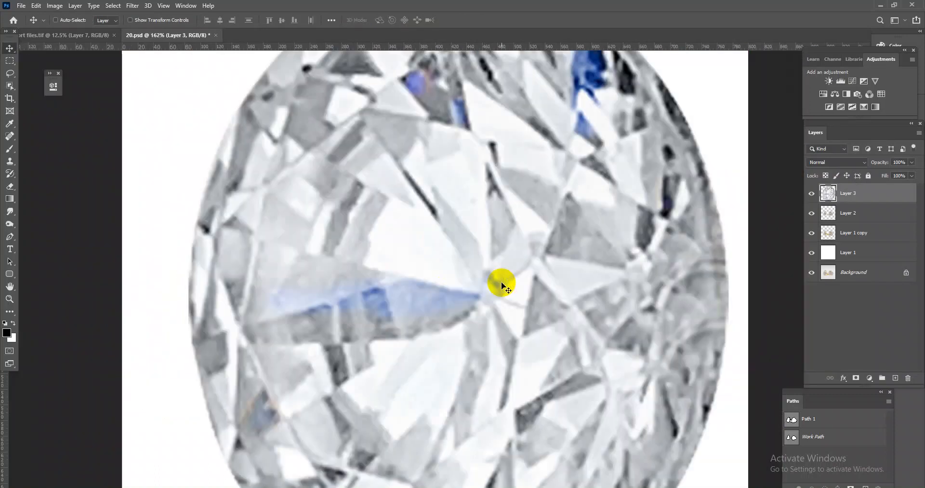
Rotate the full-size diamond 90° counterclockwise and reposition it on the canvas.
left_click_drag(501, 284, 458, 186)
key("ctrl+t")
key("Return")
left_click_drag(475, 241, 515, 282)
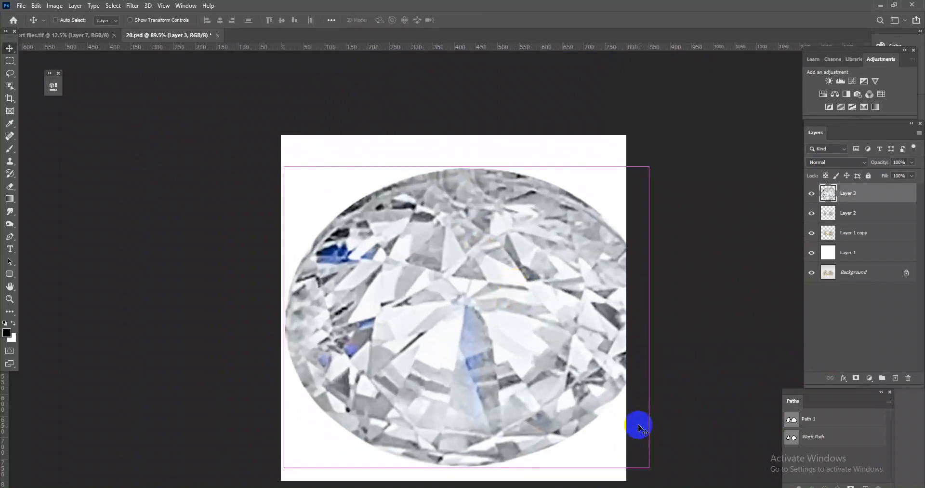
Scale the full-size diamond down to the size of one setting and place it over a stone in the right earring.
key("ctrl+t")
left_click_drag(652, 469, 554, 385)
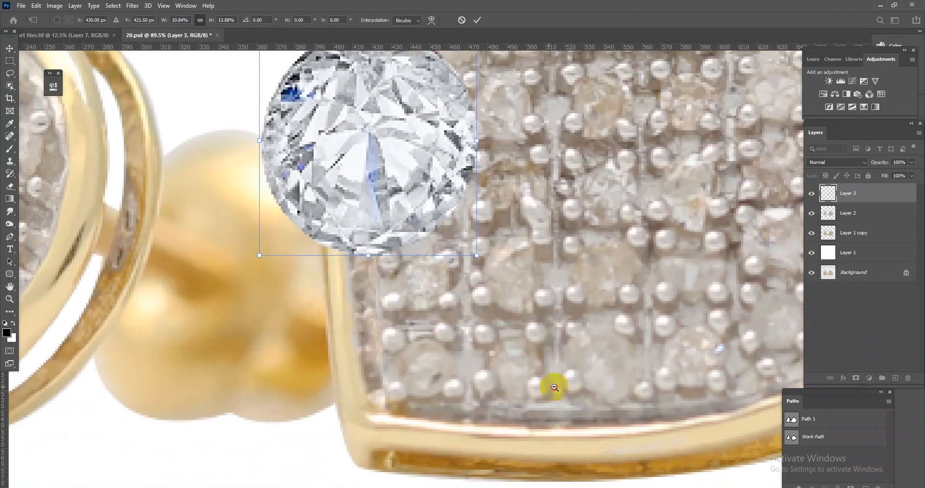
left_click_drag(407, 200, 459, 416)
left_click_drag(531, 477, 466, 399)
scroll(456, 373, "up", 7)
left_click_drag(505, 441, 482, 424)
key("Return")
Refine the small diamond's position and fit over the stone in the right earring.
left_click_drag(550, 362, 502, 294)
left_click_drag(509, 358, 522, 184)
key("ctrl+t")
key("Return")
Duplicate the diamond layer and place the first copies over neighbouring stones in the right earring.
key("ctrl+j")
left_click_drag(522, 149, 531, 363)
left_click_drag(529, 365, 642, 358)
key("ctrl+j")
key("ctrl+j")
key("ctrl+j")
key("ctrl+j")
key("ctrl+j")
Place more diamond copies over further rows of stones in the right earring.
scroll(640, 356, "down", 3)
left_click_drag(612, 288, 535, 165)
left_click_drag(544, 210, 547, 348, "alt")
key("ctrl+j")
key("ctrl+j")
left_click_drag(547, 349, 622, 354)
key("ctrl+j")
left_click_drag(621, 355, 622, 98)
key("ctrl+j")
key("ctrl+j")
Duplicate the diamond over the remaining uncovered stones to fill the right earring.
left_click_drag(625, 96, 708, 177)
key("ctrl+j")
key("ctrl+j")
key("ctrl+j")
key("ctrl+j")
key("ctrl+j")
key("ctrl+j")
key("ctrl+j")
key("ctrl+j")
left_click_drag(708, 233, 648, 174)
Move a diamond copy onto the lower stones of the left earring and transform it to fit the smaller stone there.
left_click_drag(425, 243, 464, 255)
left_click_drag(484, 321, 520, 360)
left_click_drag(717, 361, 454, 329)
key("ctrl+t")
left_click_drag(490, 390, 450, 420)
key("Return")
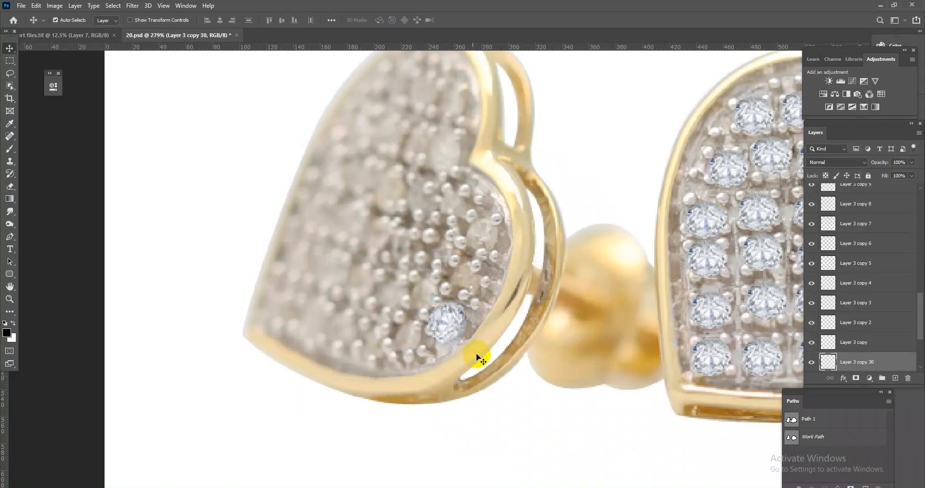
Copy the fitted diamond across the lower rows of stones in the left earring.
left_click_drag(458, 330, 322, 319)
left_click_drag(322, 319, 418, 331)
left_click_drag(421, 332, 388, 291)
left_click_drag(388, 290, 429, 289)
left_click_drag(428, 290, 454, 314, "alt")
Copy diamonds over the middle and upper stones of the left earring until its face is filled.
left_click_drag(455, 316, 327, 172, "alt")
left_click_drag(328, 171, 366, 179, "alt")
left_click_drag(366, 179, 425, 194, "alt")
left_click_drag(426, 194, 457, 198, "alt")
left_click_drag(457, 198, 485, 228, "alt")
left_click_drag(484, 228, 406, 128, "alt")
Select all diamond layers from Layer 3 copy 29 down to Layer 3 and merge them into one layer.
left_click_drag(585, 220, 883, 284, "ctrl")
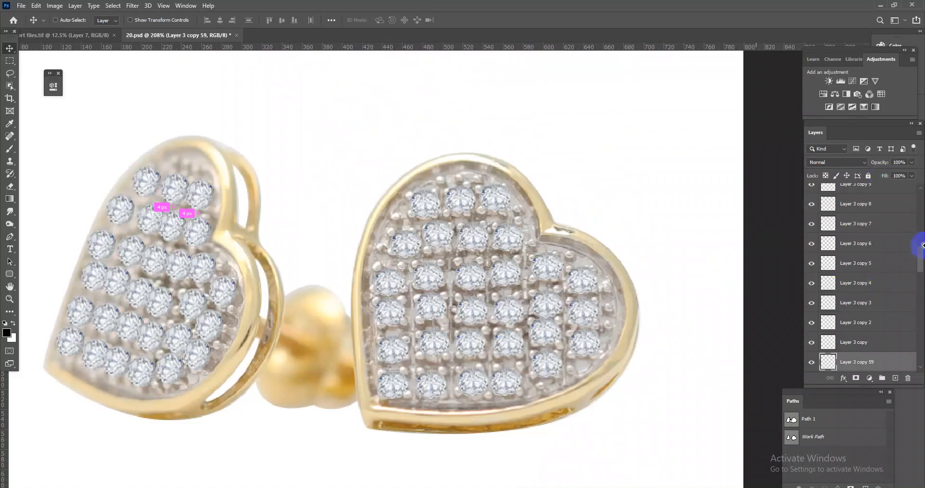
scroll(922, 258, "up", 1)
left_click_drag(921, 259, 923, 183)
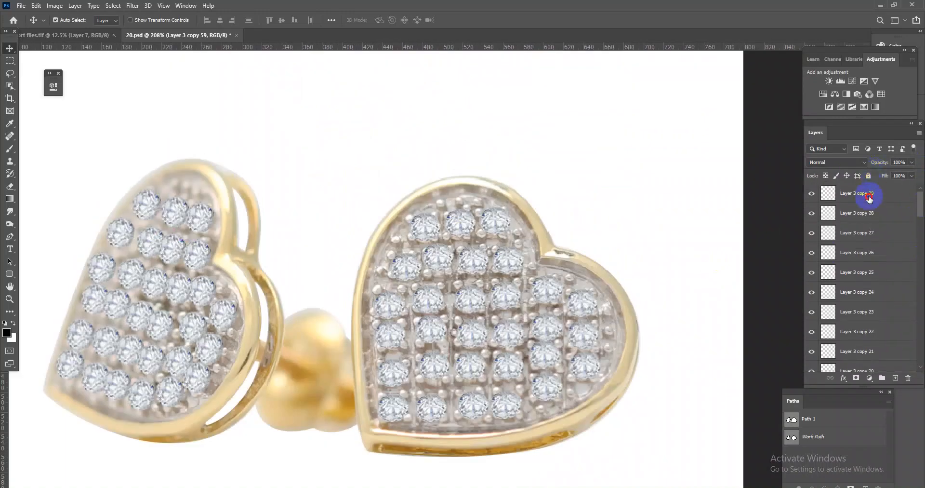
left_click(867, 196)
left_click_drag(921, 227, 921, 354)
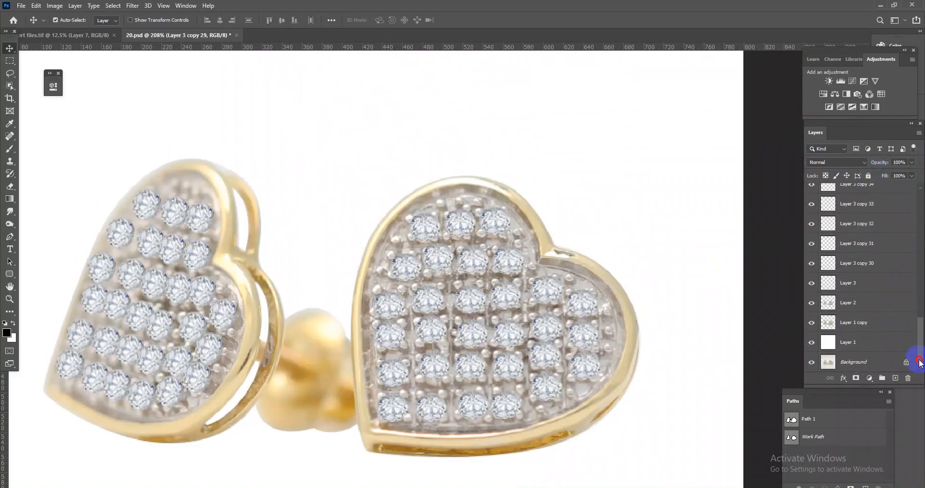
left_click(865, 288, "shift")
key("ctrl+e")
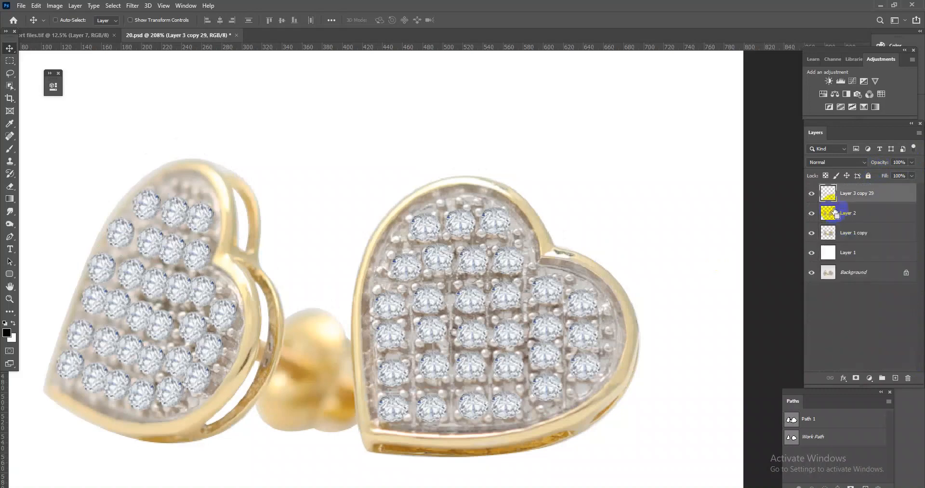
Hide the merged diamonds behind a black layer mask and load the outline of Layer 2 as a selection.
left_click(813, 197)
left_click(812, 196)
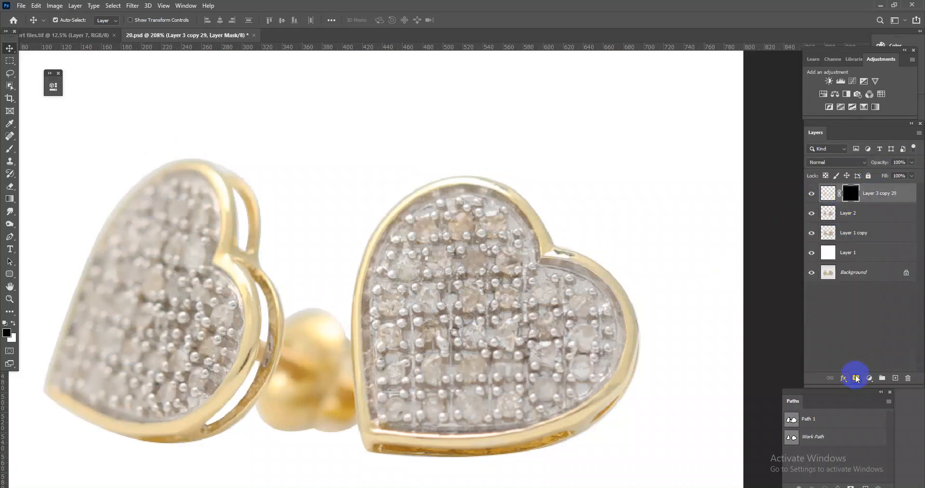
left_click(829, 216, "ctrl")
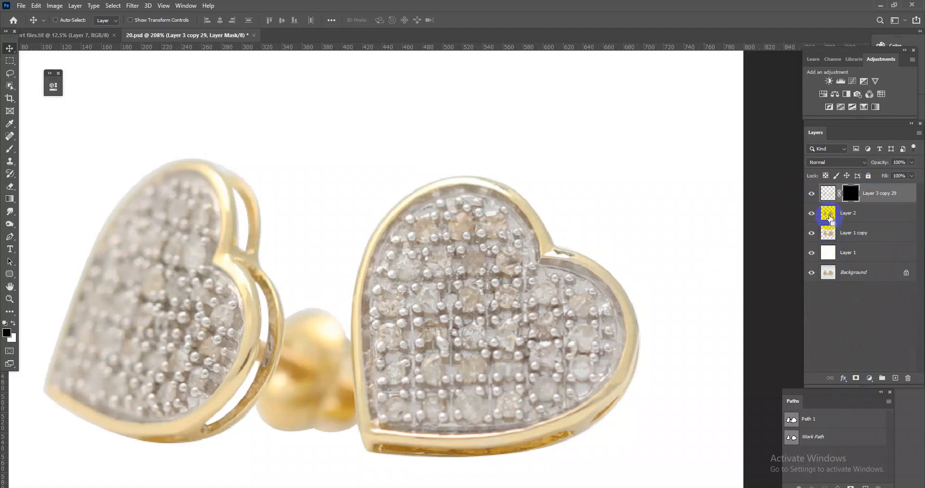
Set up a white brush for the mask with 27 px size, 69% hardness and 100% opacity.
left_click(9, 148)
key("x")
right_click(294, 174)
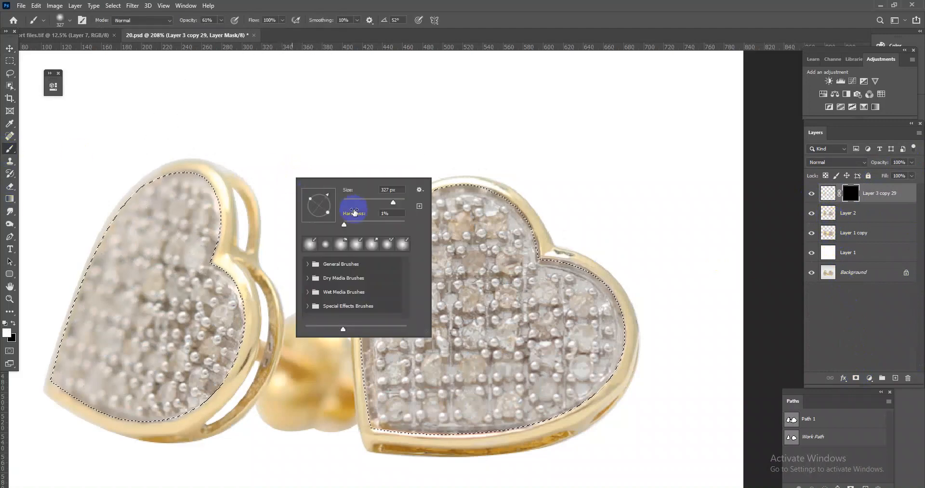
left_click_drag(244, 192, 100, 180)
mouse_move(450, 392)
left_mouse_down()
mouse_move(462, 409)
mouse_move(506, 423)
mouse_move(512, 400)
mouse_move(496, 395)
left_mouse_up()
left_click_drag(511, 424, 505, 427)
right_click(527, 379)
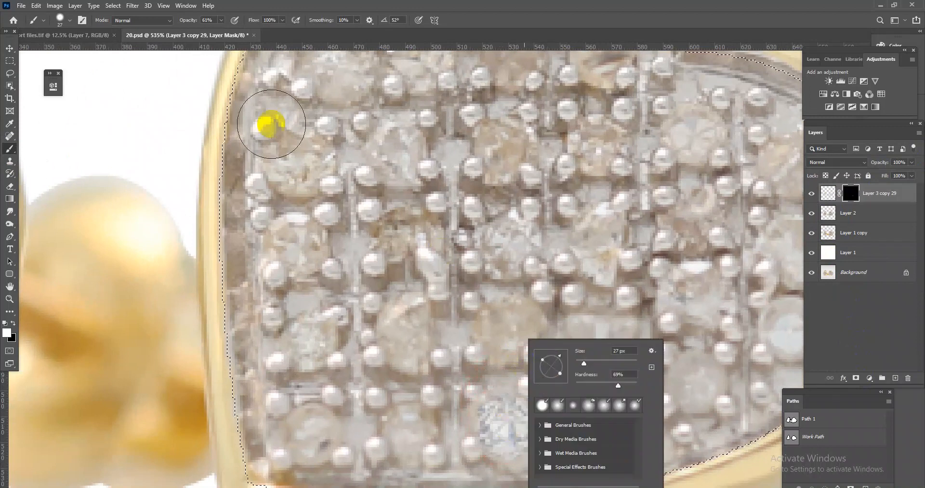
left_click_drag(195, 21, 299, 40)
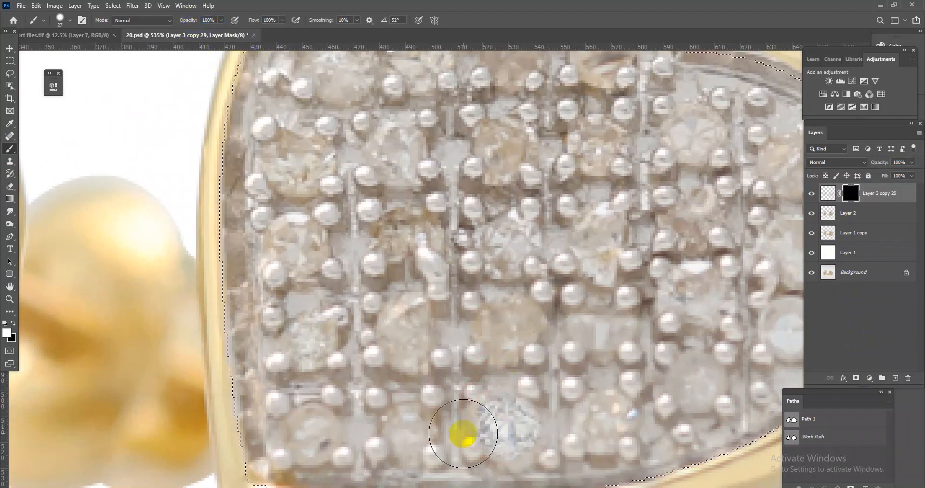
Paint white on the mask to reveal the diamonds in the two lower rows of the right earring, reducing the brush to 25 px.
left_click(507, 432)
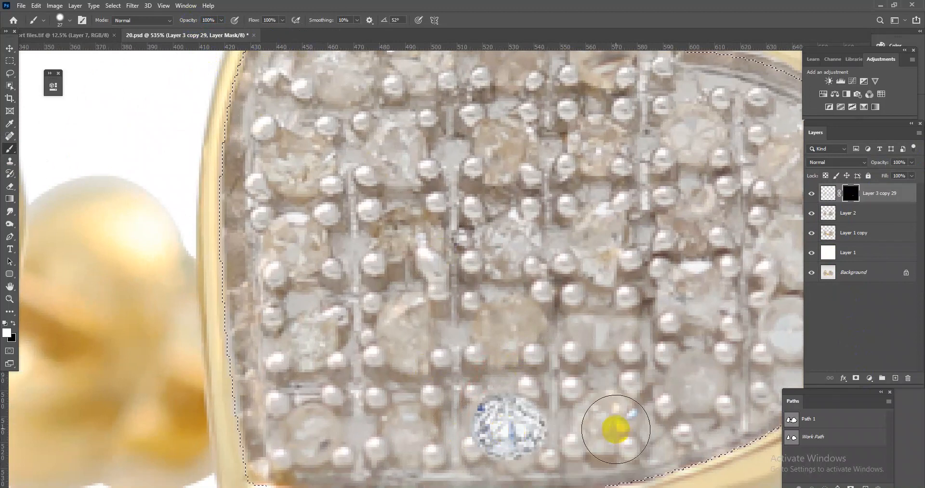
left_click(602, 422)
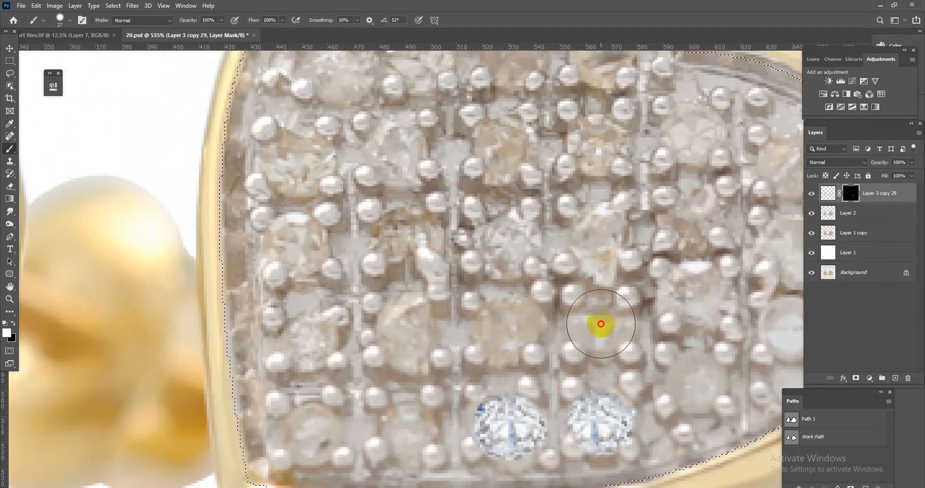
left_click(601, 323)
left_click_drag(516, 324, 505, 324)
left_click(505, 325)
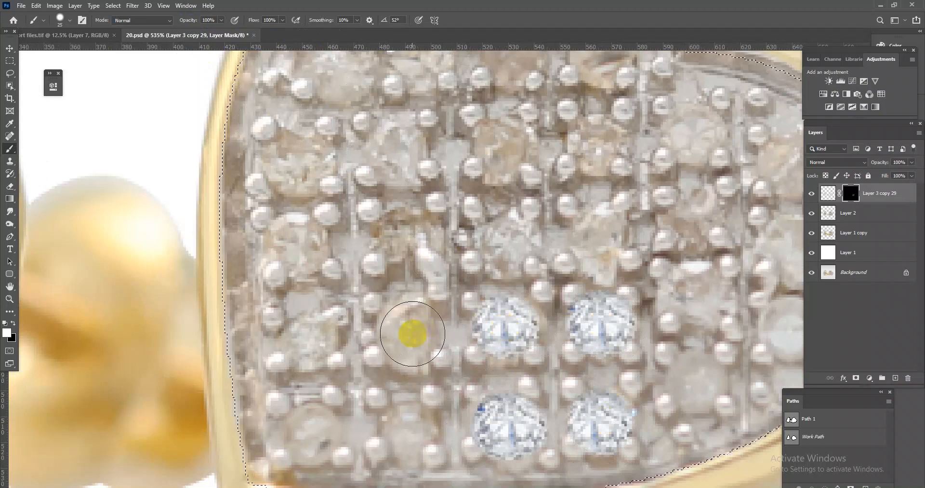
left_click(410, 328)
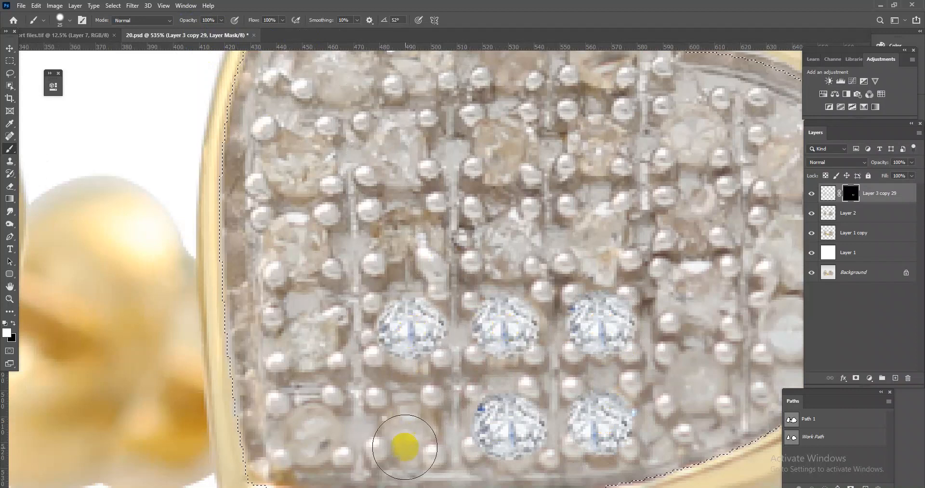
left_click(409, 429)
left_click(305, 429)
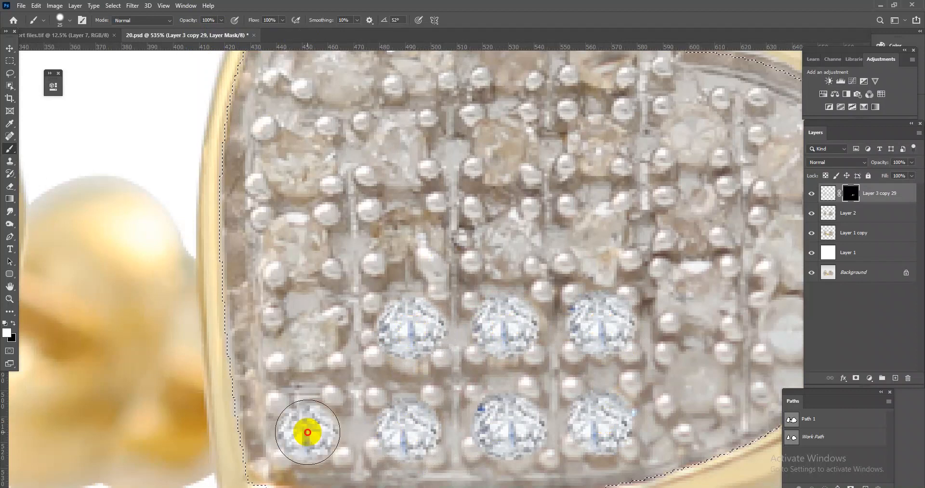
left_click(695, 382)
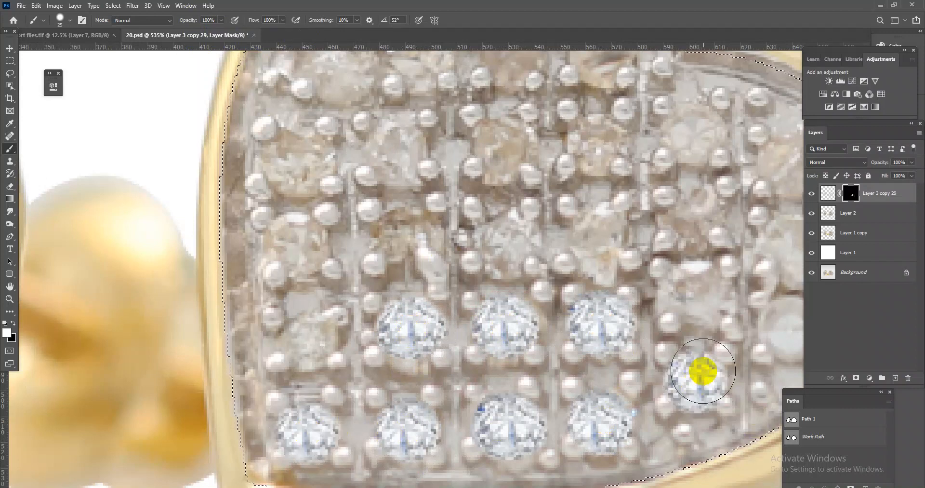
Reveal the diamonds in the two rightmost columns of the right earring by painting on the mask.
left_click_drag(697, 381, 623, 357)
left_click(723, 324)
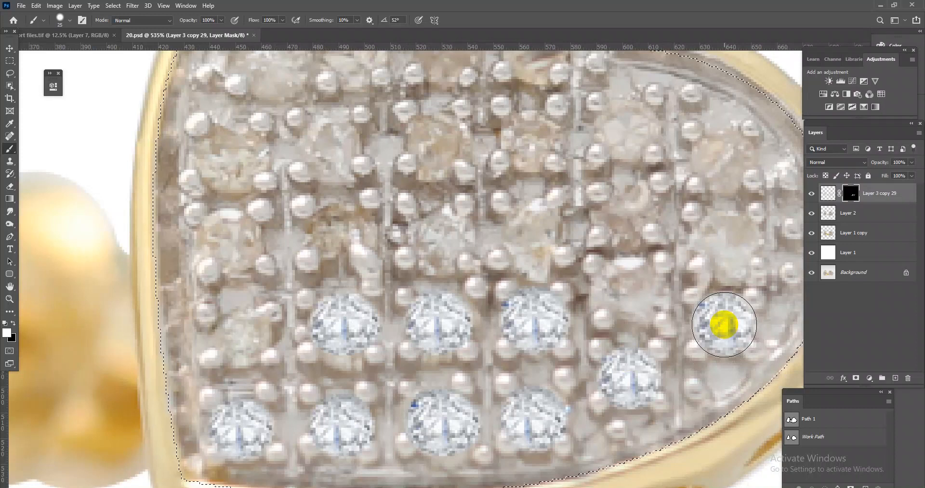
left_click(727, 236)
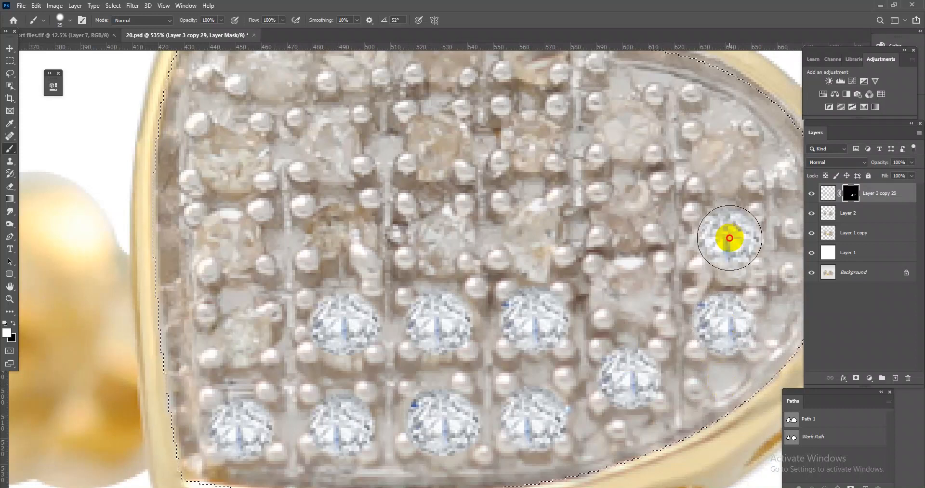
left_click(726, 160)
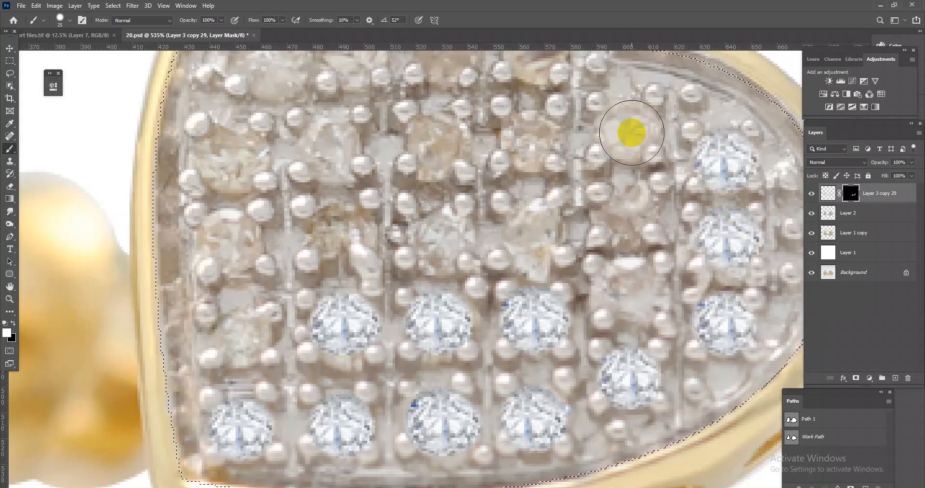
left_click(628, 127)
left_click(628, 212)
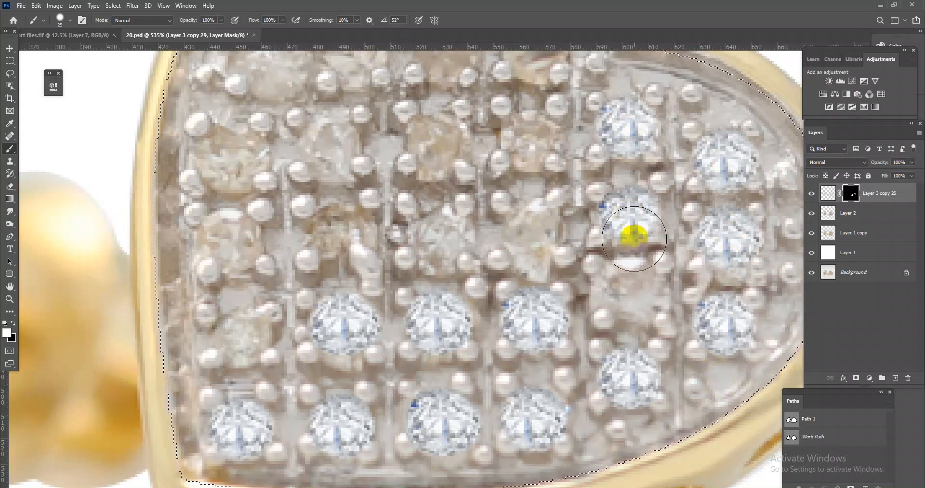
left_click(628, 287)
Reveal the diamonds up the fourth column of the right earring, including the rightmost stone of the top row.
left_click(528, 239)
left_click(530, 142)
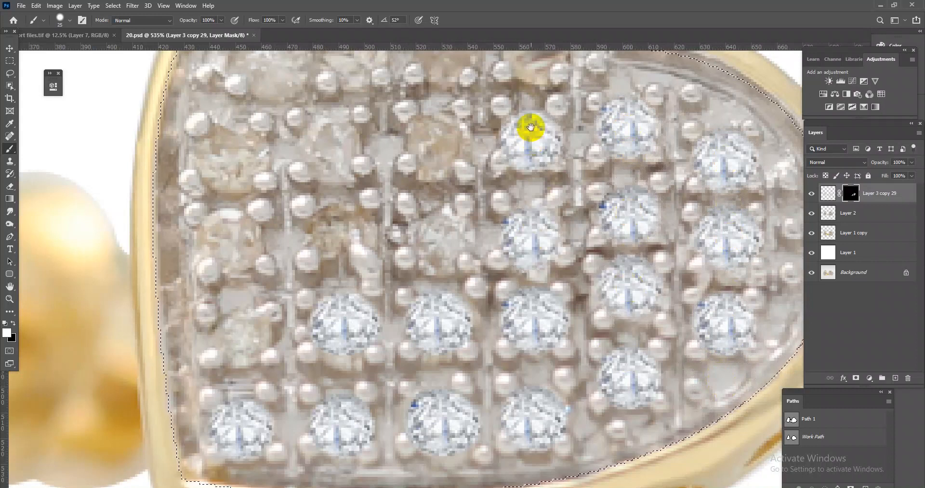
left_click_drag(529, 128, 562, 238)
left_click(561, 147)
left_click(567, 158)
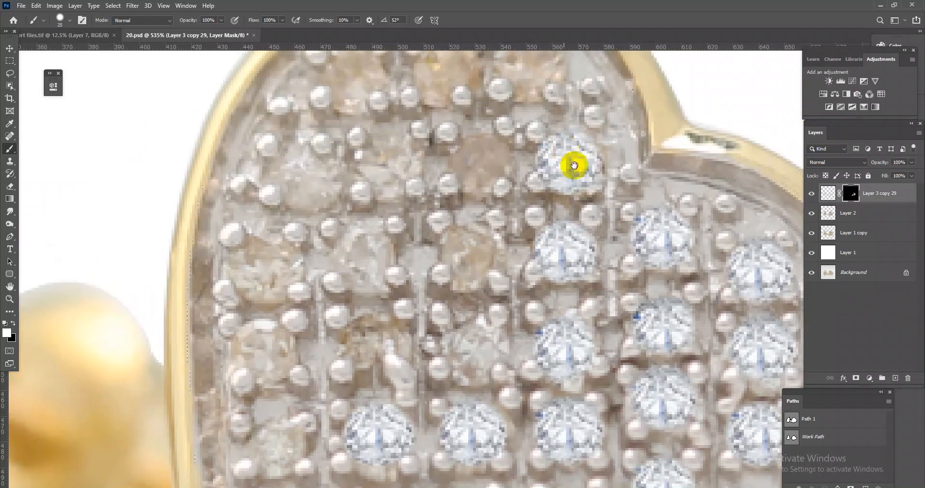
left_click_drag(571, 161, 606, 219)
left_click(560, 121)
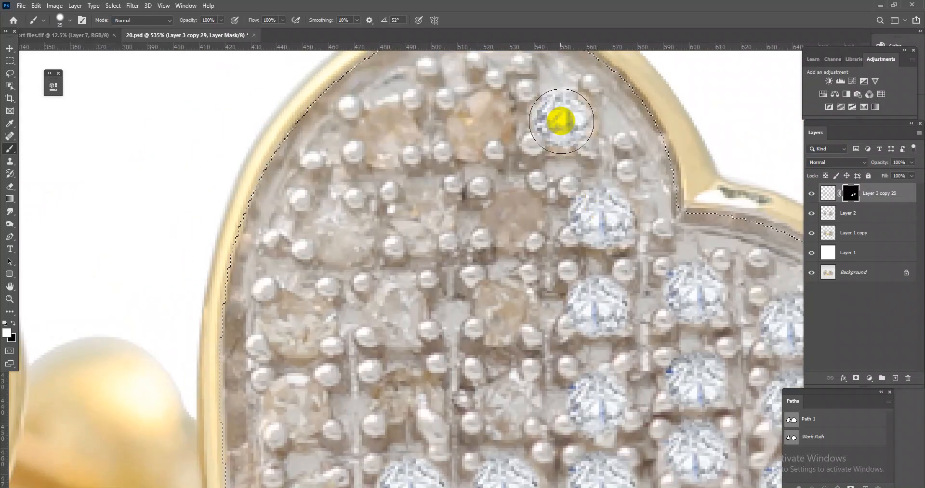
Reveal the middle diamond of the top row and the remaining third-column diamonds below it in the right earring.
left_click(481, 122)
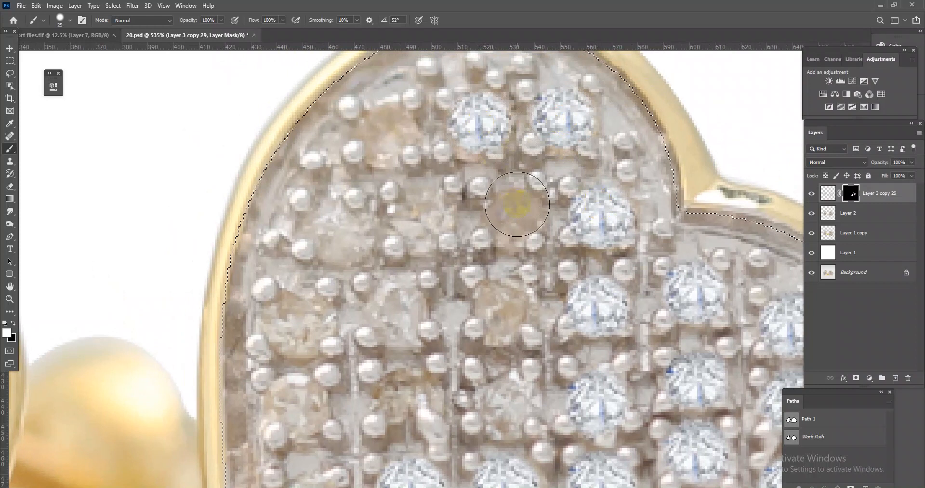
left_click(513, 213)
left_click(501, 307)
left_click(509, 403)
left_click(508, 402)
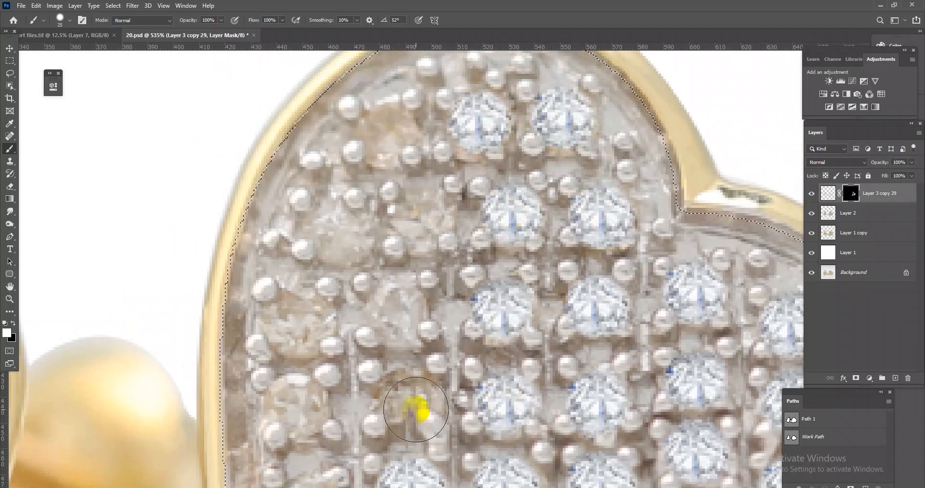
Reveal the remaining second-column diamonds of the right earring on the mask.
left_click_drag(233, 438, 330, 383)
left_click(503, 341)
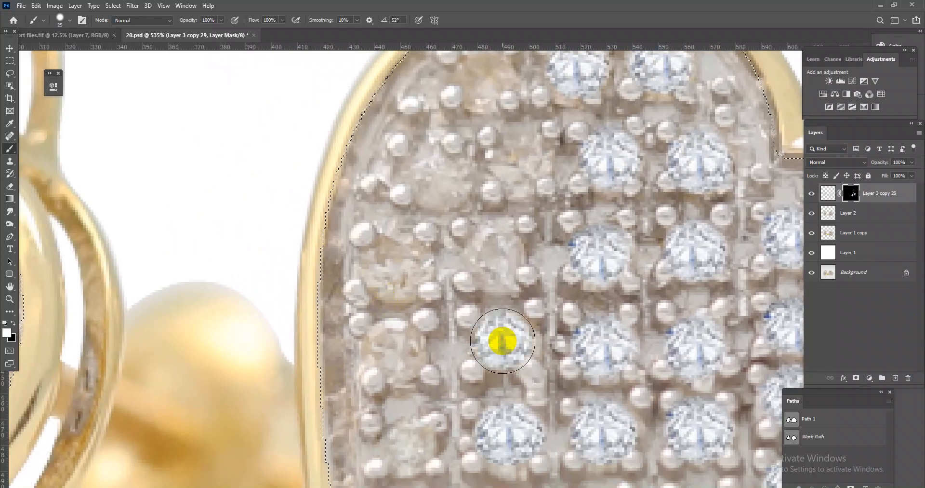
left_click(495, 255)
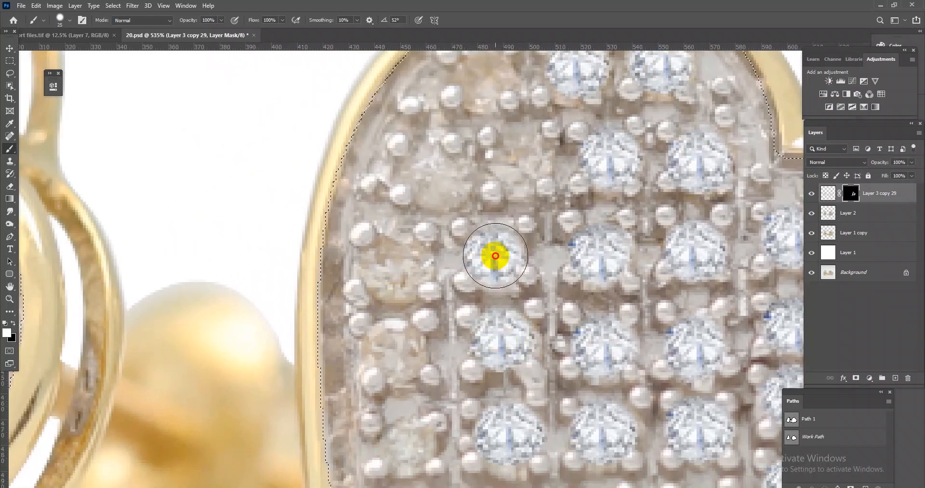
left_click(519, 160)
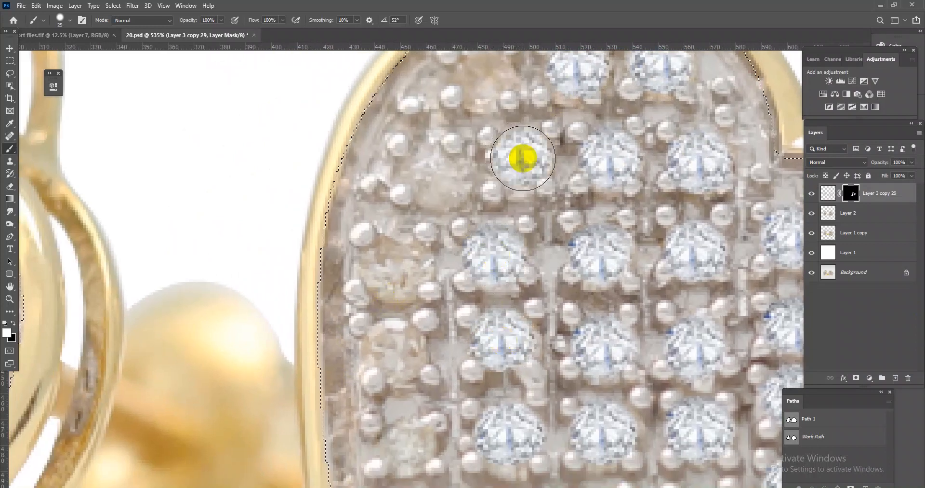
Reveal the left diamond of the top row and the remaining diamonds along the left edge of the right earring.
left_click_drag(521, 149, 532, 215)
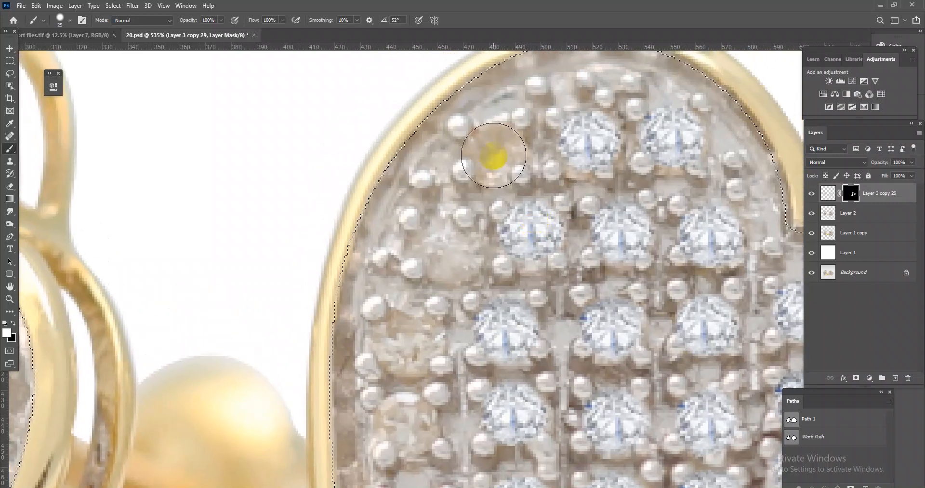
left_click(493, 153)
left_click(450, 249)
left_click(388, 346)
left_click(406, 341)
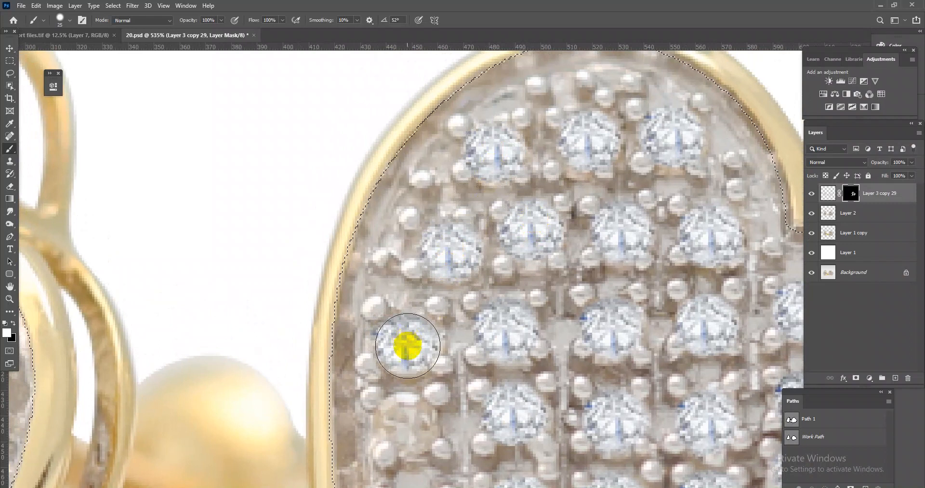
left_click_drag(408, 340, 438, 196)
left_click(438, 261)
left_click(445, 355)
Reveal the diamonds along the right edge and in the lower rows of the left earring on the mask.
left_click_drag(626, 277, 582, 162)
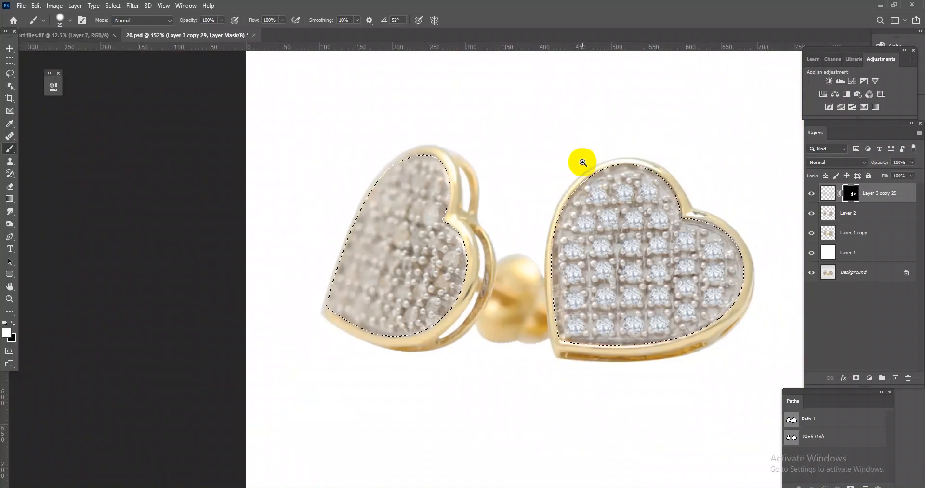
left_click_drag(464, 258, 467, 328)
left_click_drag(425, 304, 440, 321)
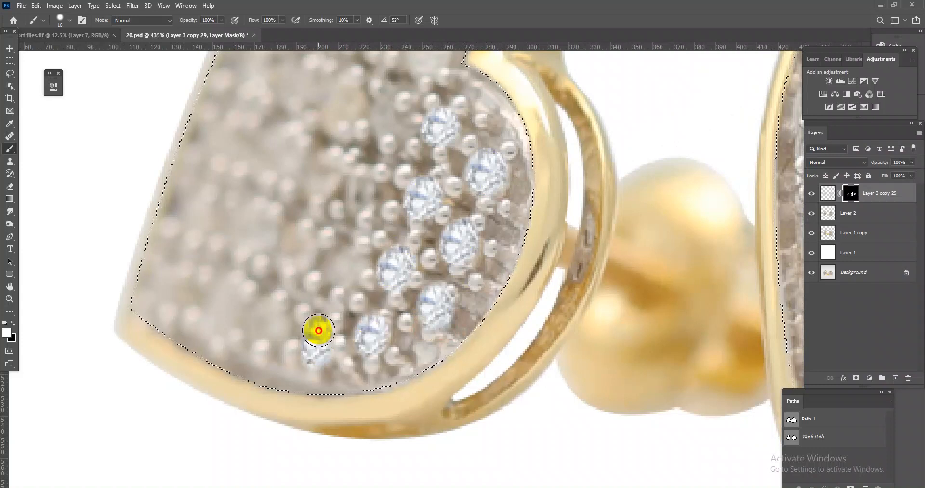
left_click_drag(341, 266, 345, 268)
left_click(342, 268)
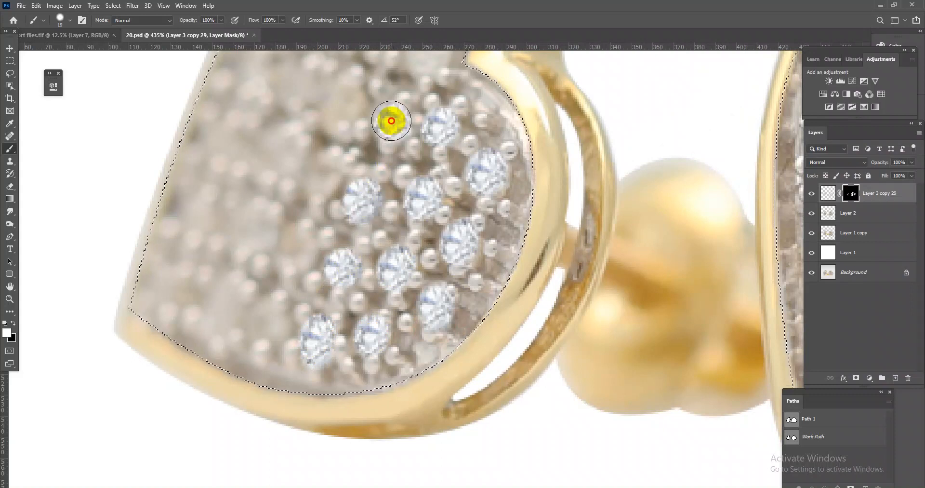
Reveal the remaining diamonds of the left earring up to its top row and across to its left edge.
left_click_drag(393, 117, 433, 220)
left_click_drag(460, 160, 463, 162)
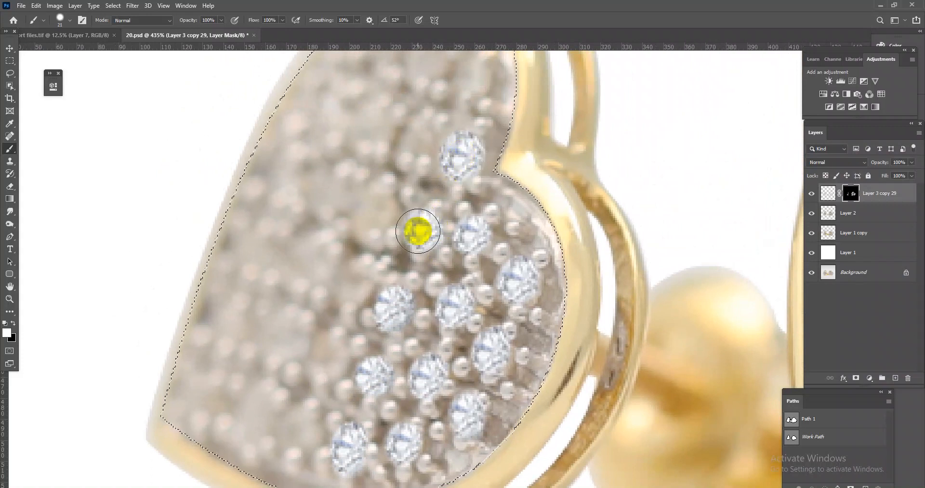
scroll(434, 219, "up", 4)
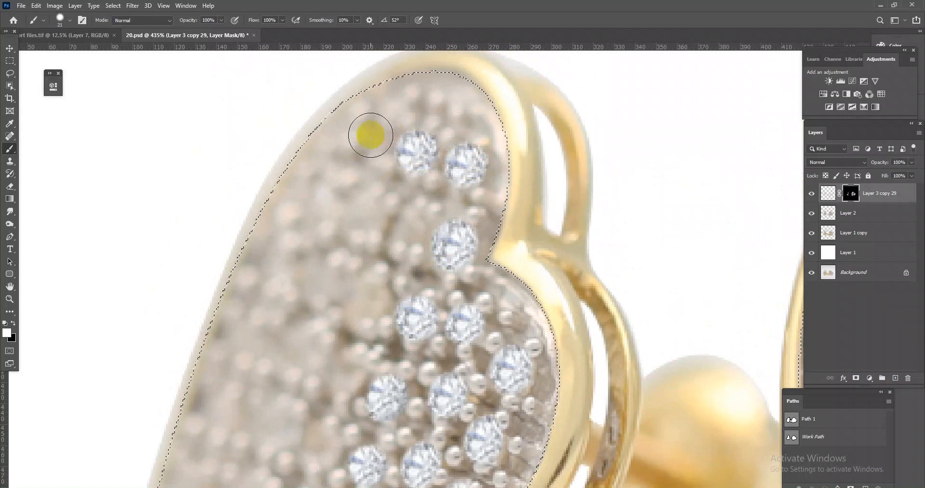
scroll(370, 136, "down", 3)
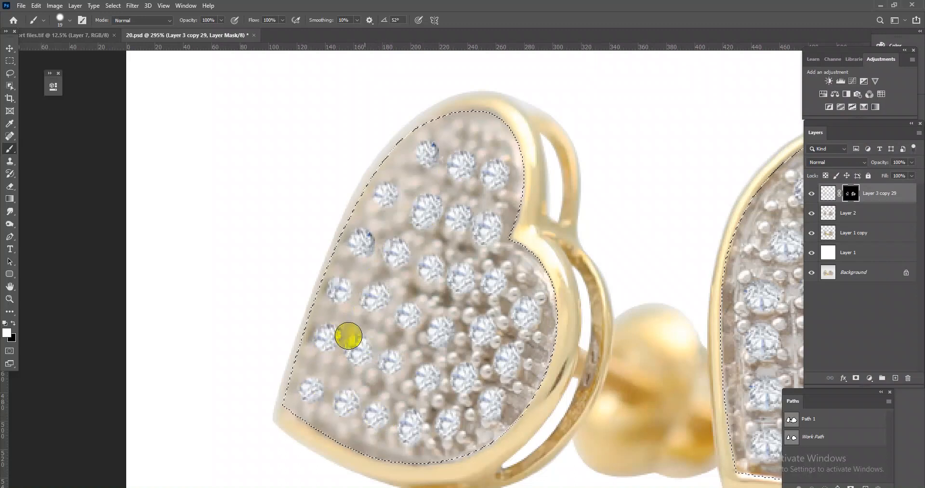
Add a new layer above Layer 2 and fill the heart selections with a light silver colour sampled from the jewelry parts file.
scroll(520, 275, "down", 6)
scroll(574, 277, "up", 3)
left_click(836, 217)
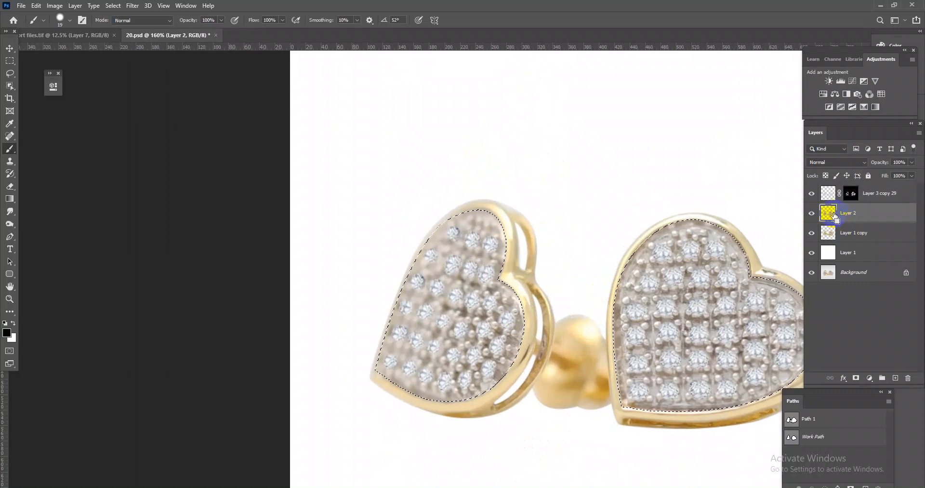
left_click(896, 378)
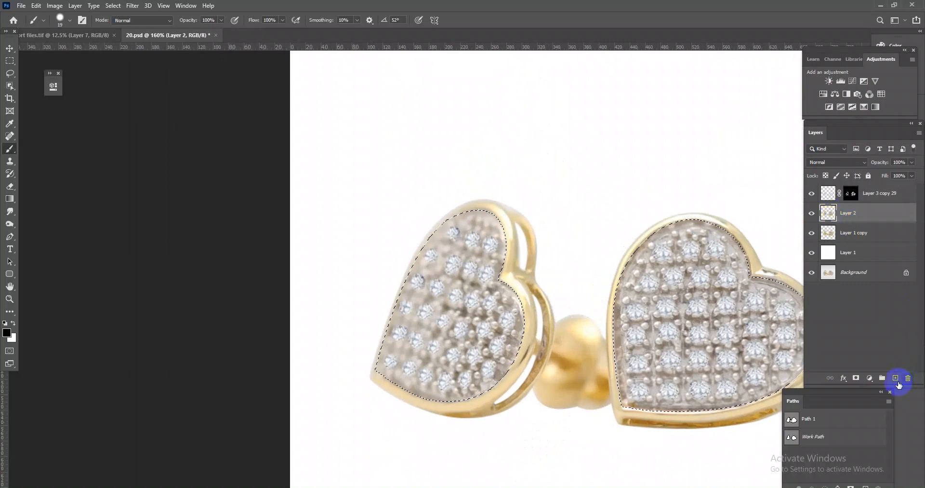
left_click(53, 35)
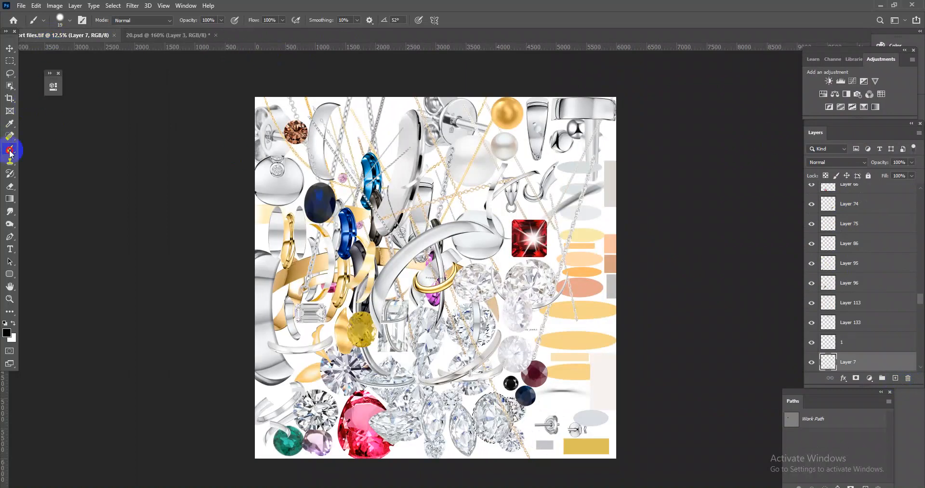
key("x")
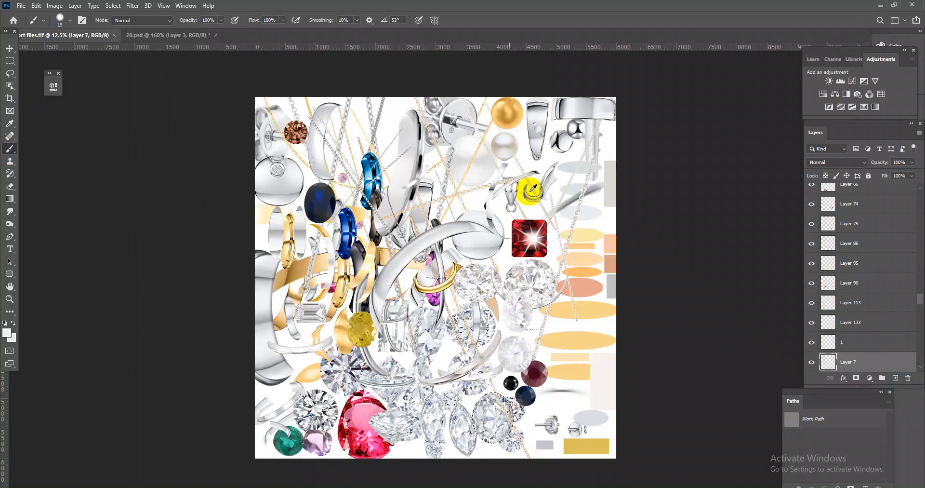
left_click(156, 34)
key("alt+BackSpace")
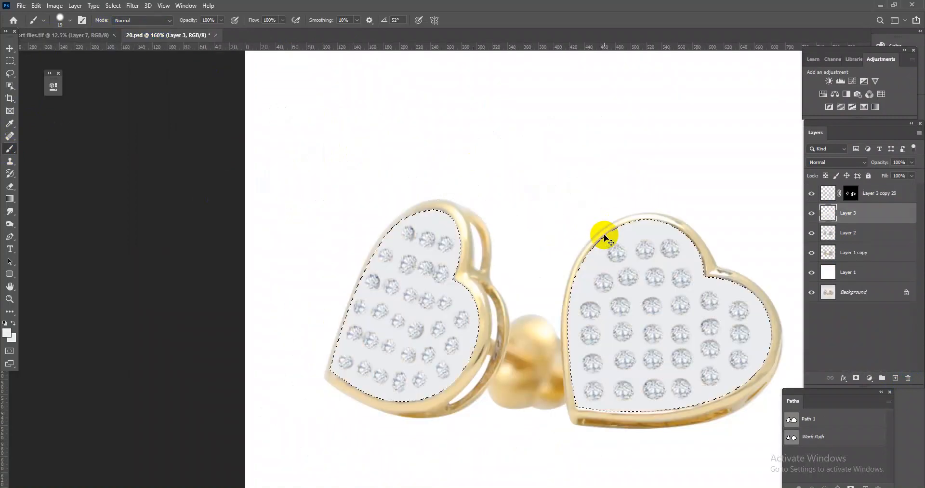
Set the light fill layer's blending mode to Color and merge it down into Layer 2.
left_click(850, 162)
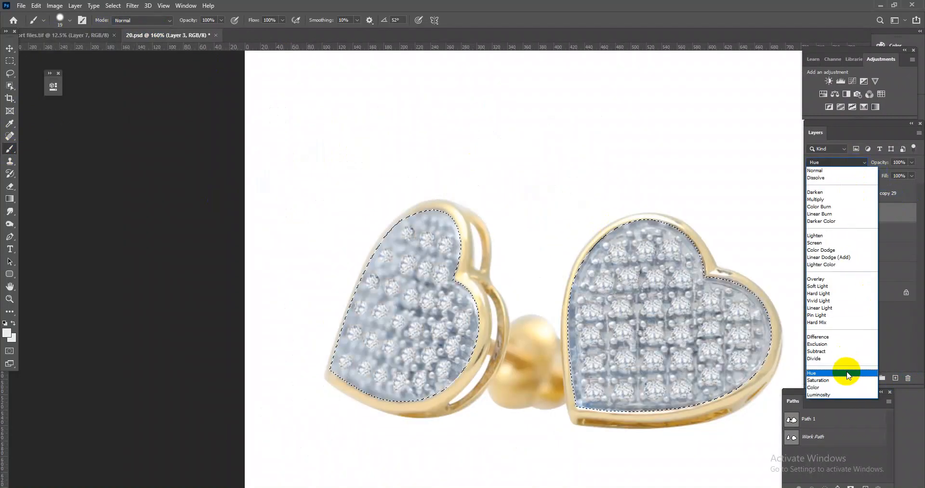
left_click(826, 386)
scroll(683, 251, "down", 2)
scroll(689, 270, "up", 2)
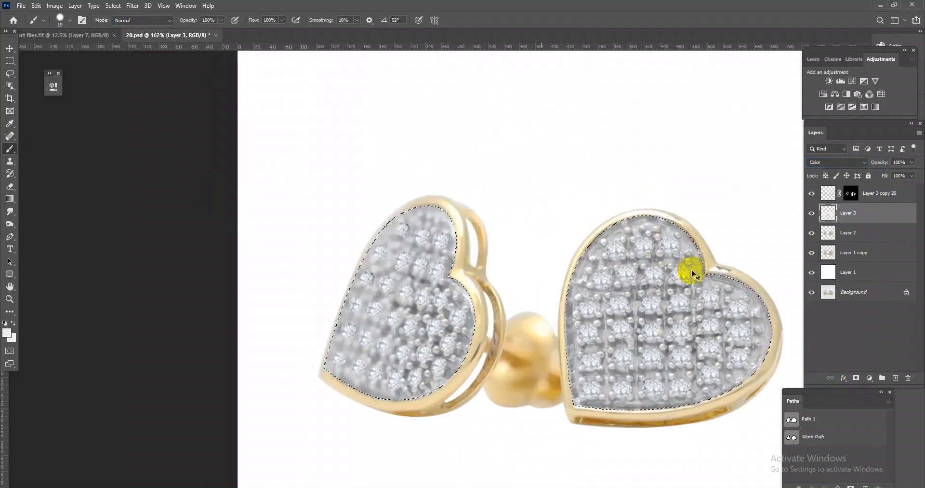
key("ctrl+e")
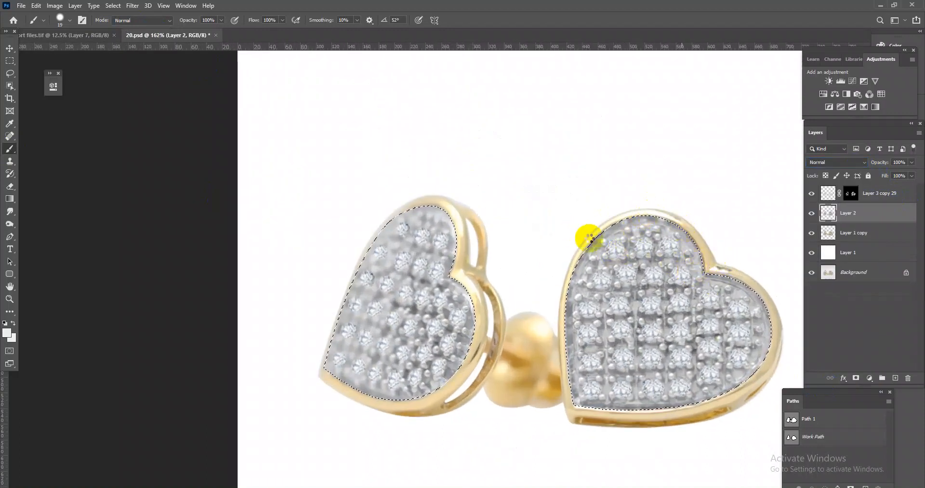
Apply Camera Raw to Layer 2 with Sharpening 6, Texture +19, Blacks +62, Whites +22, Shadows +44, Highlights +6 and Contrast +25.
key("ctrl+shift+a")
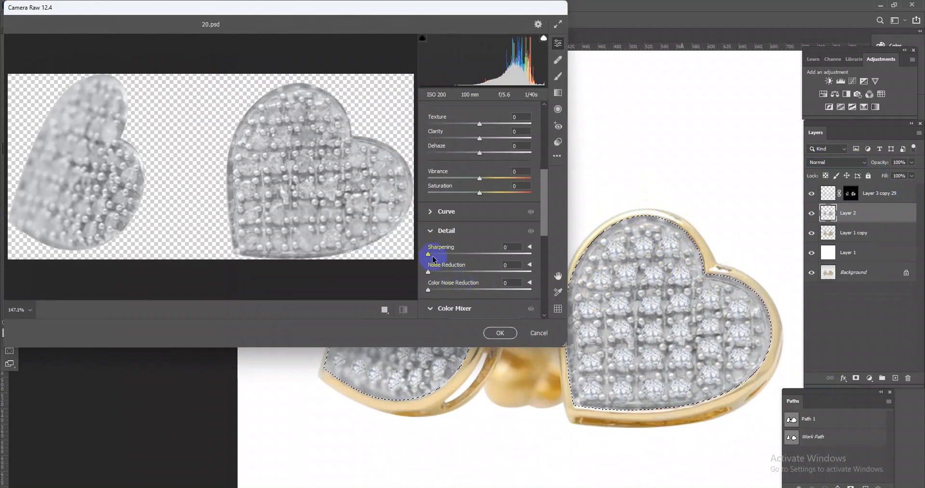
scroll(435, 256, "up", 1)
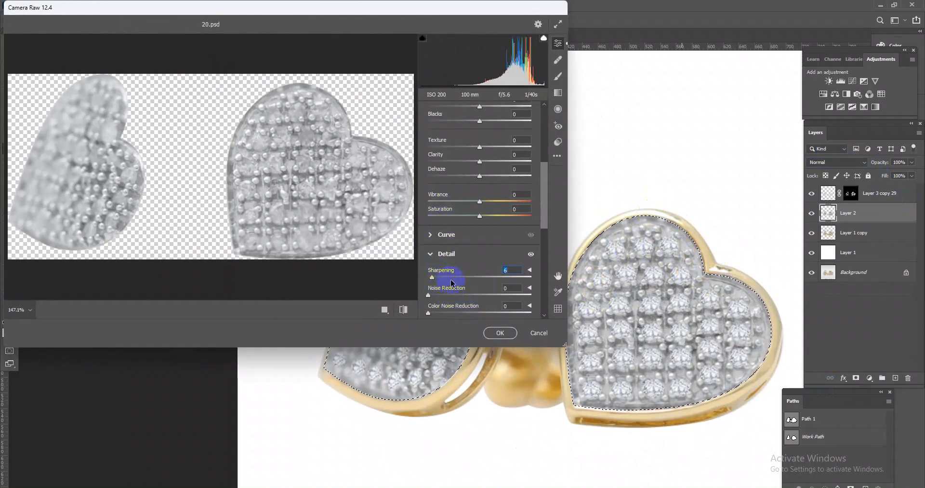
scroll(476, 207, "up", 3)
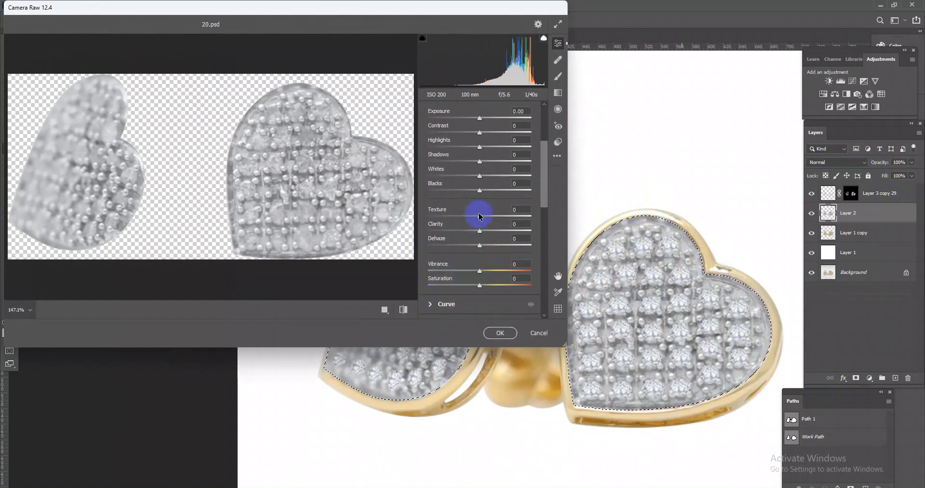
left_click_drag(483, 216, 492, 223)
left_click_drag(480, 190, 504, 171)
left_click_drag(481, 150, 492, 136)
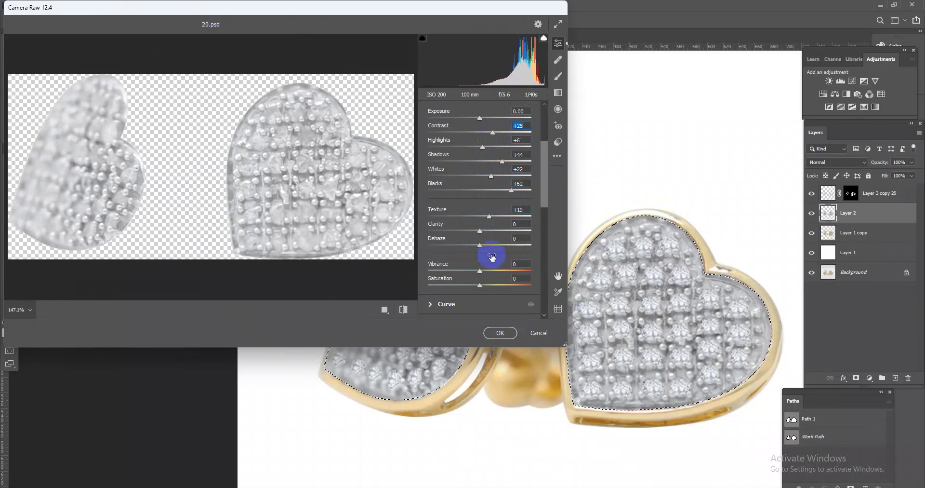
left_click(500, 333)
Brighten the heart settings with a Levels adjustment limited to Layer 2's area, white input 246, and merge it into Layer 2.
left_click_drag(634, 326, 679, 328)
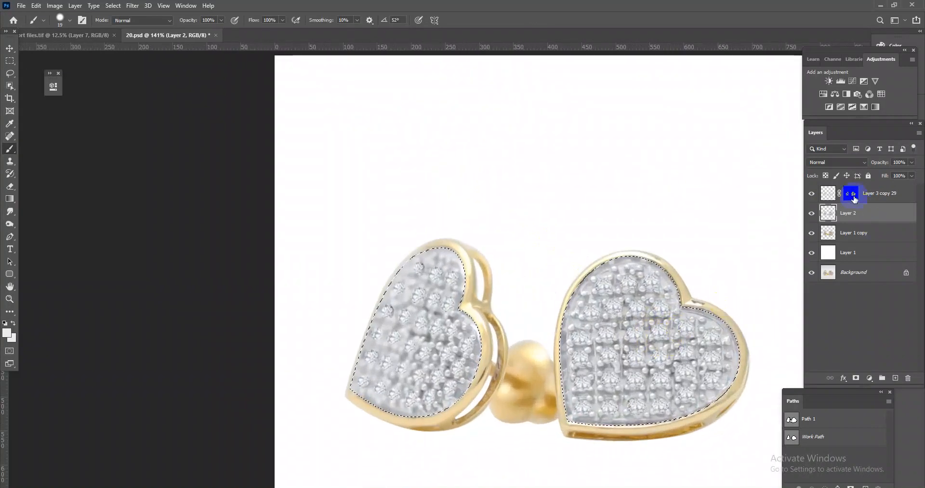
left_click(828, 213, "ctrl")
left_click(841, 81)
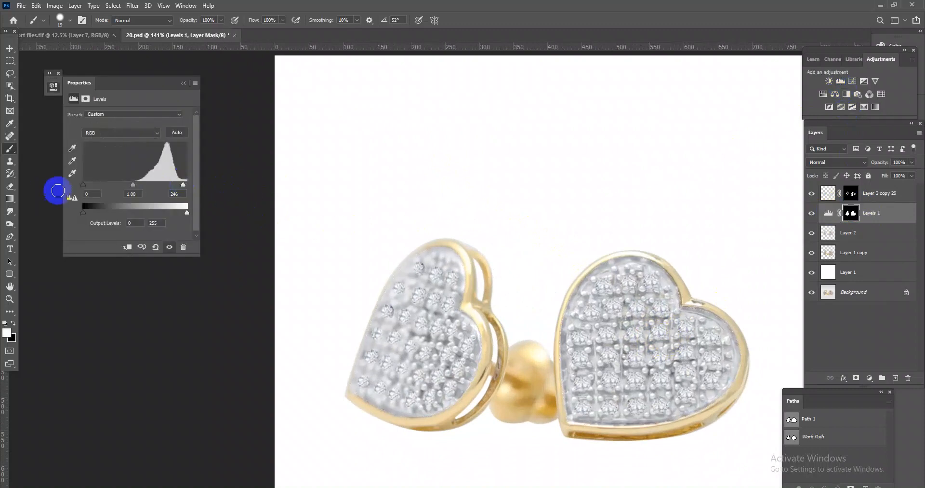
left_click(183, 82)
left_click_drag(626, 291, 668, 339)
key("ctrl+e")
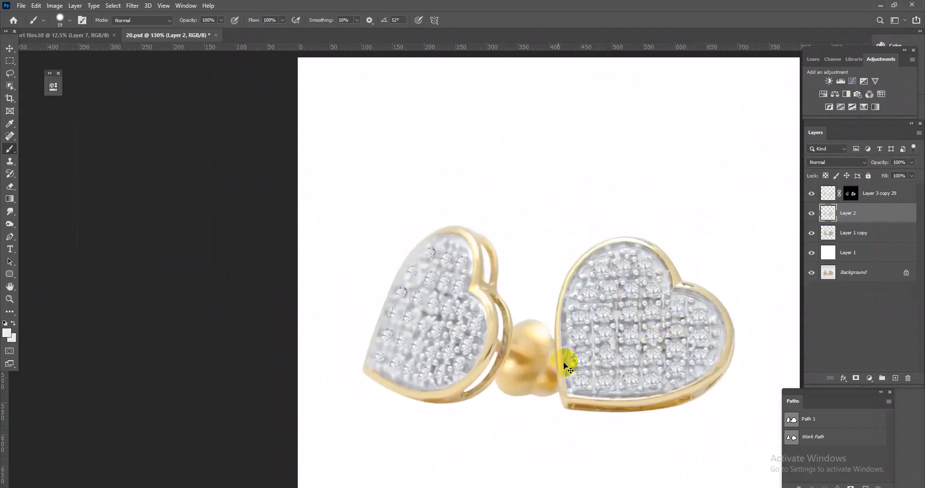
Copy the silver earring post and back from the jewelry parts file and paste it above Layer 2 in 20.psd.
left_click(97, 35)
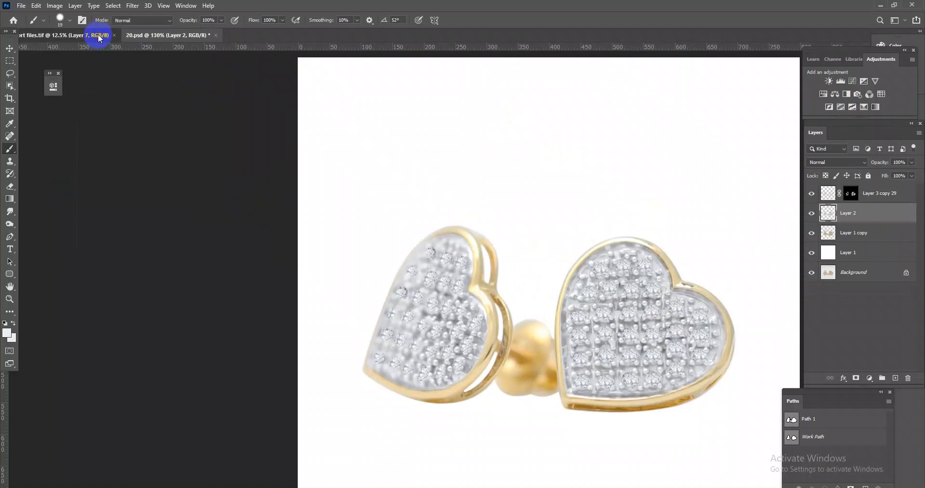
left_click(10, 49)
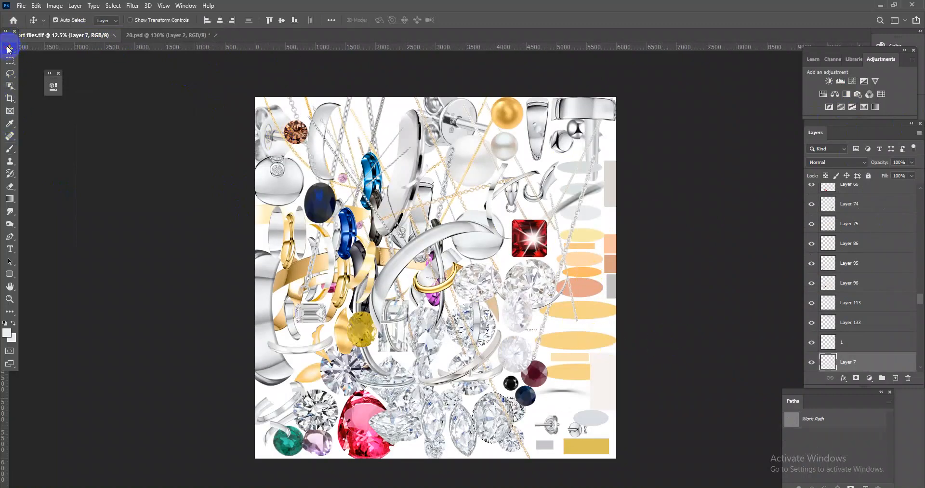
left_click(578, 430)
left_click(833, 195, "ctrl")
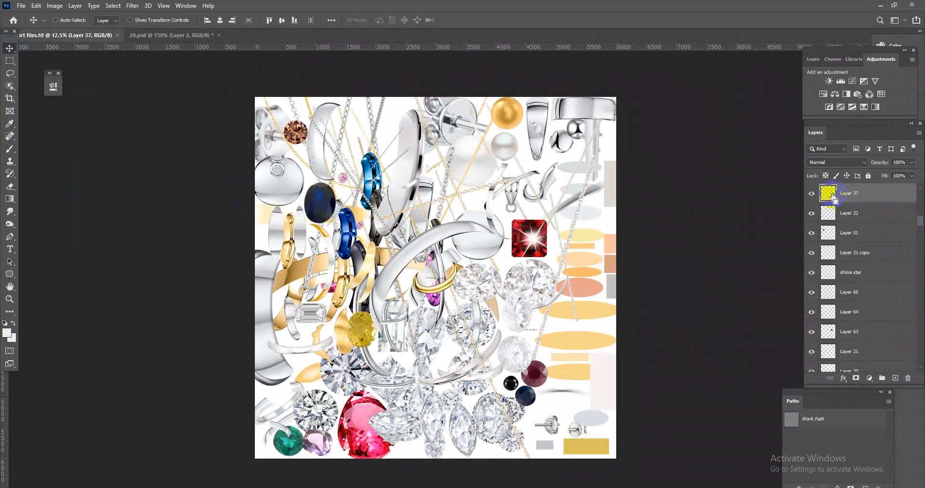
left_click_drag(834, 197, 601, 347)
scroll(545, 353, "up", 4)
key("ctrl+v")
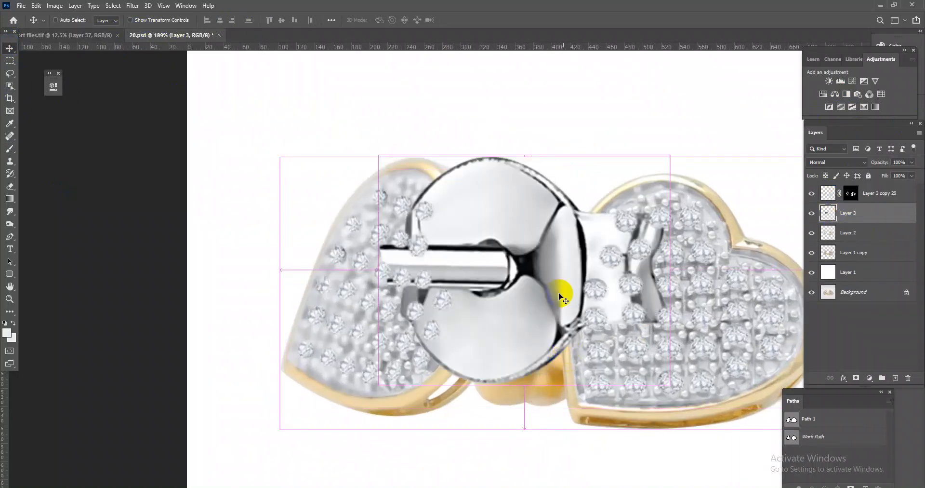
Scale down the silver back, rotate it about 14 degrees over the gold back, and move its layer below Layer 1 copy.
key("ctrl+t")
left_click_drag(557, 288, 572, 331)
left_click_drag(683, 429, 596, 356)
left_click_drag(536, 322, 533, 359)
left_click_drag(614, 403, 623, 431)
left_click_drag(522, 358, 521, 351)
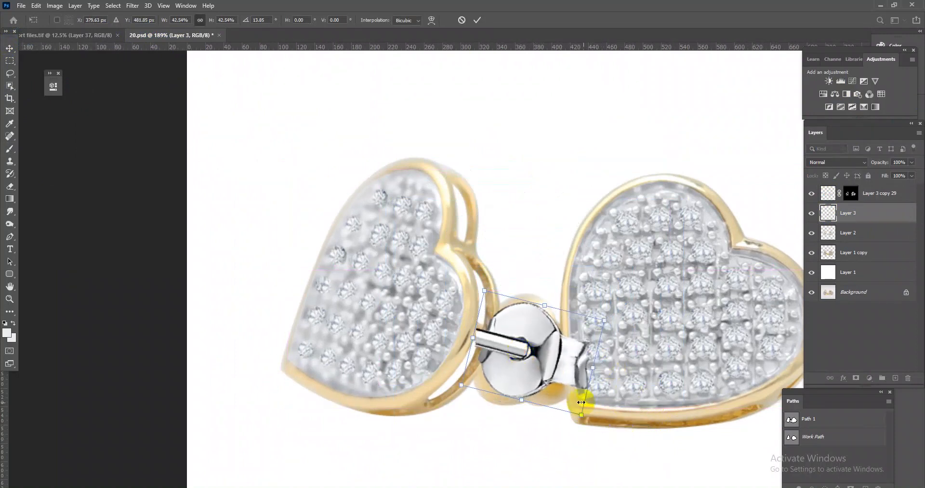
left_click_drag(581, 413, 581, 426)
left_click_drag(558, 374, 554, 377)
key("Return")
left_click_drag(851, 221, 852, 262)
Draw a closed Pen path around the piece of gold post visible through the gap in the left earring's frame.
scroll(453, 356, "up", 5)
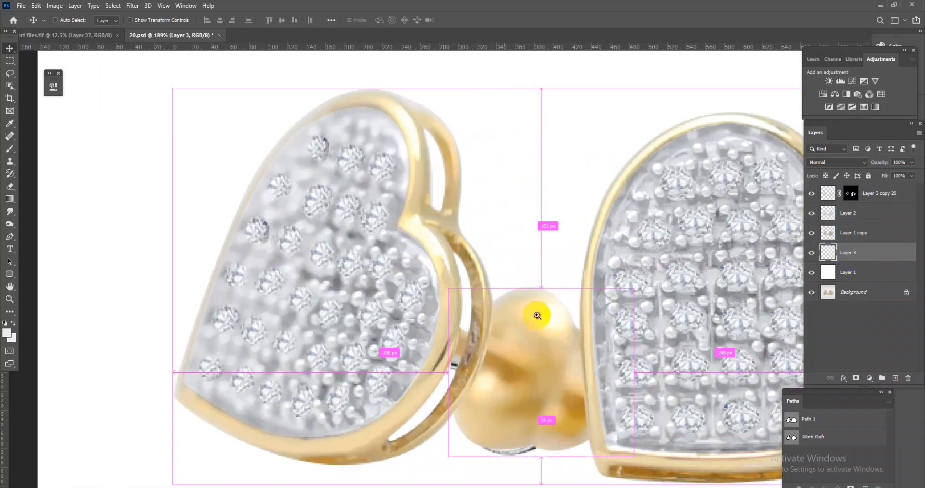
left_click(10, 237)
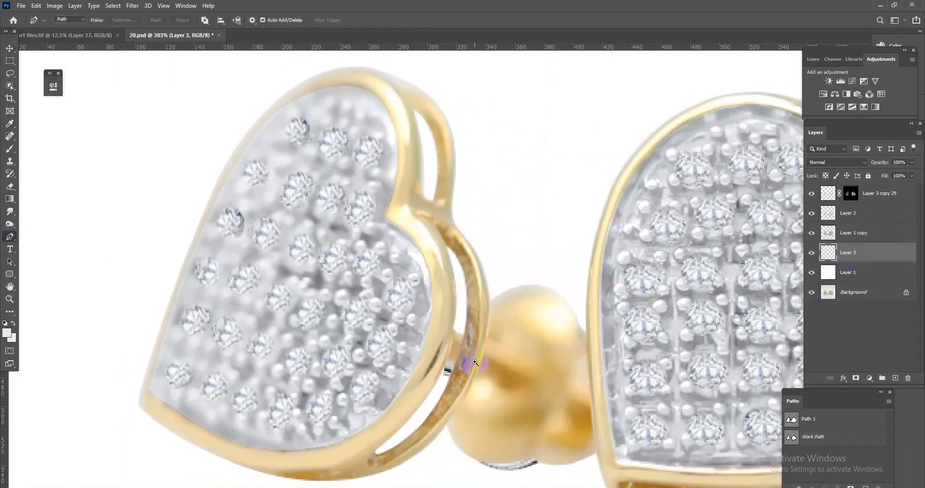
scroll(474, 351, "up", 2)
left_click(454, 316)
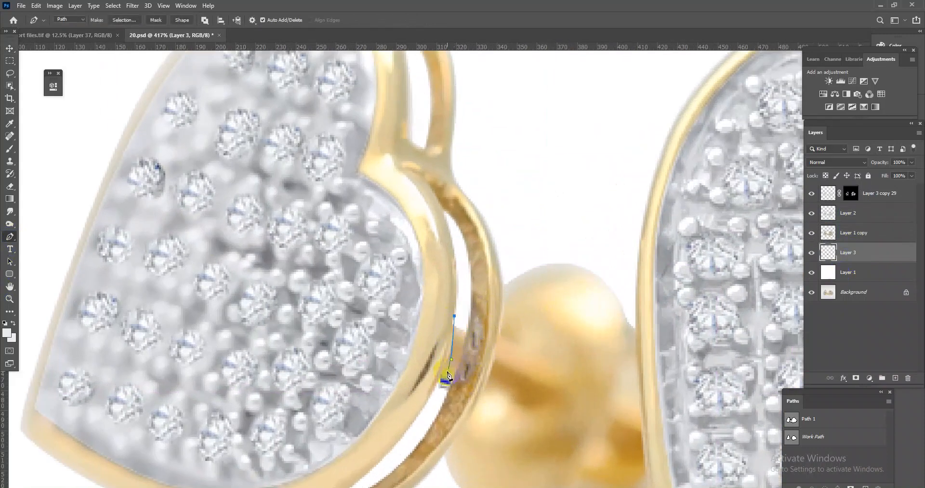
left_click(451, 359)
left_click_drag(431, 398, 456, 378)
left_click_drag(468, 318, 466, 300)
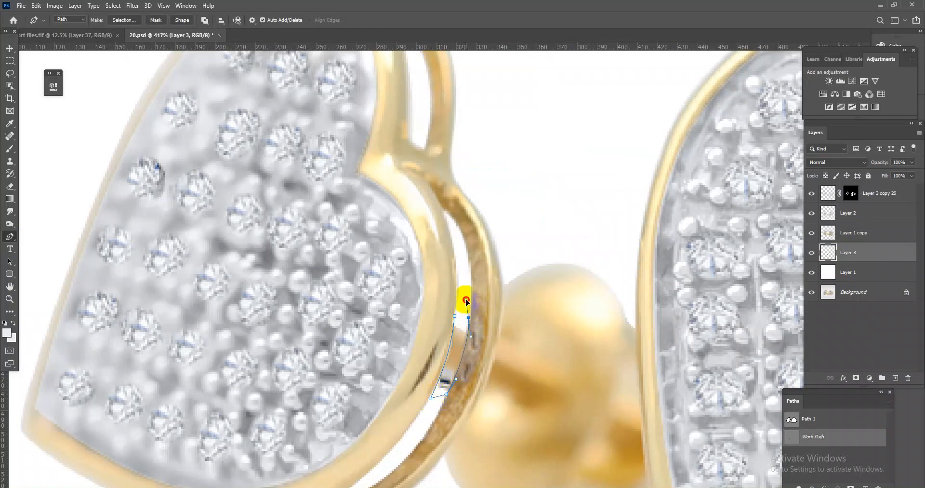
left_click(454, 315)
Draw a closed Pen path around the gold earring back between the two hearts, following the edges of both frames.
left_click_drag(504, 275, 504, 295)
left_click_drag(475, 419, 505, 283)
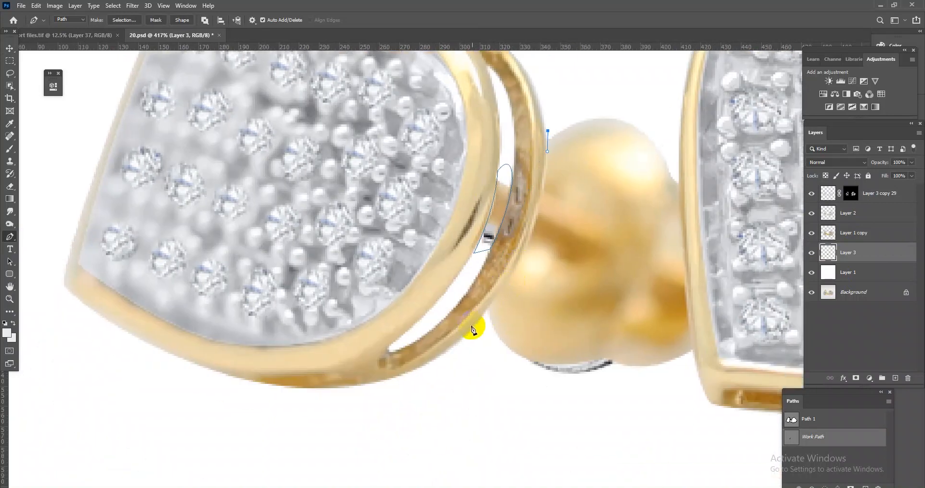
left_click_drag(466, 337, 471, 452)
left_click(694, 359)
left_click_drag(687, 259, 606, 319)
left_click_drag(598, 199, 598, 132)
left_click_drag(489, 145, 472, 194)
Load the paths as a selection, delete the gold post and back from Layer 1 copy, and clear the selection.
key("ctrl+Return")
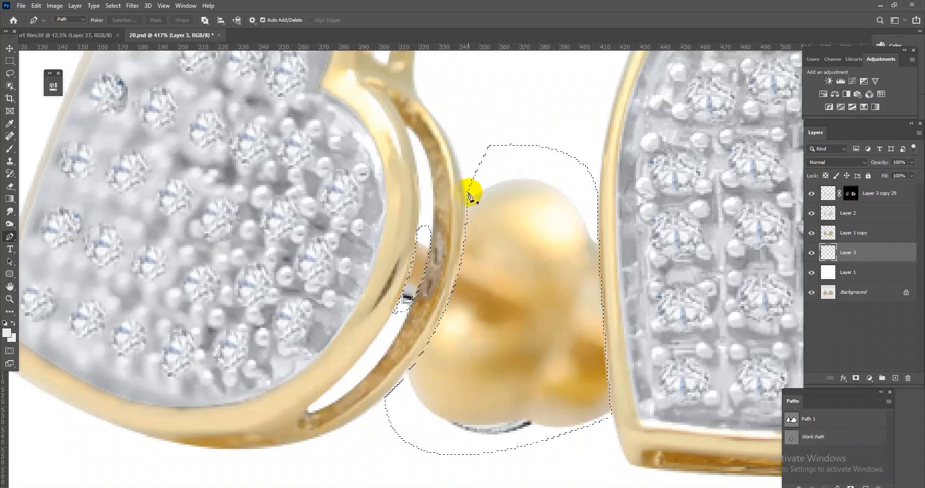
left_click(833, 235)
key("Delete")
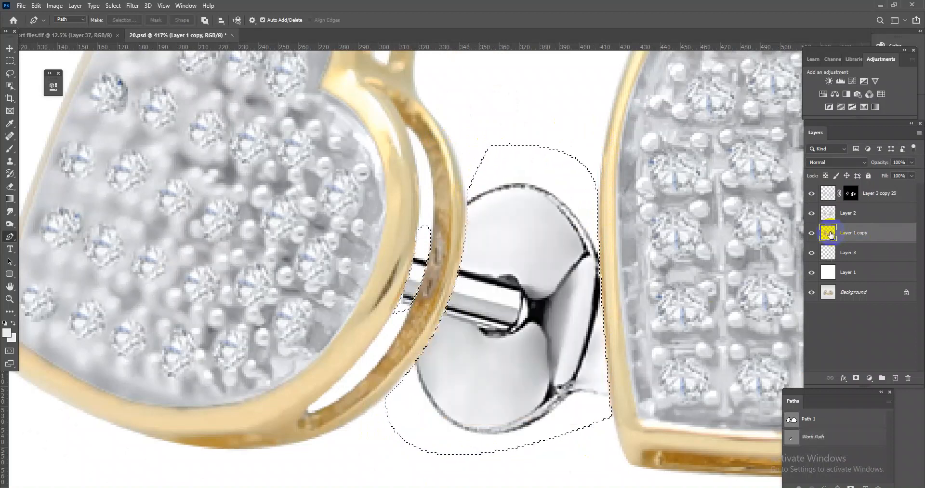
key("ctrl+d")
Move the silver earring back on Layer 3 about 1 px left and 2 px up with Free Transform.
left_click(854, 248)
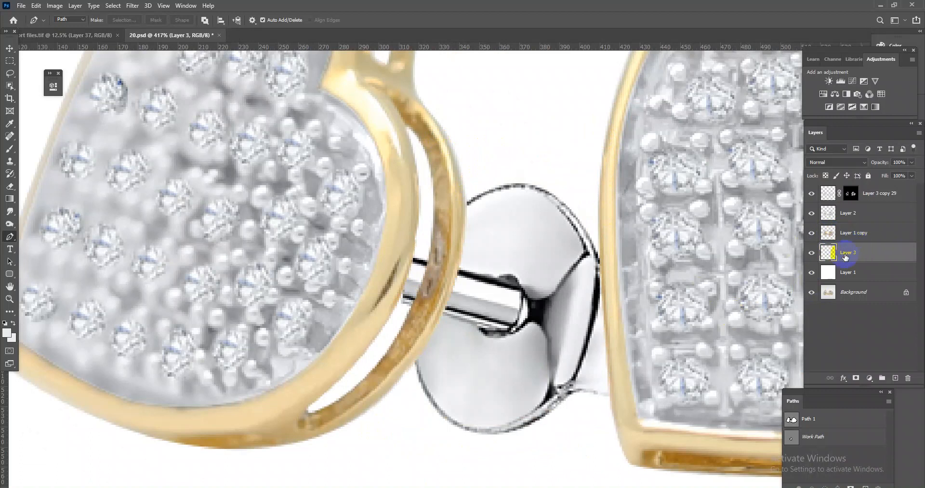
key("ctrl+t")
left_click_drag(594, 346, 591, 340)
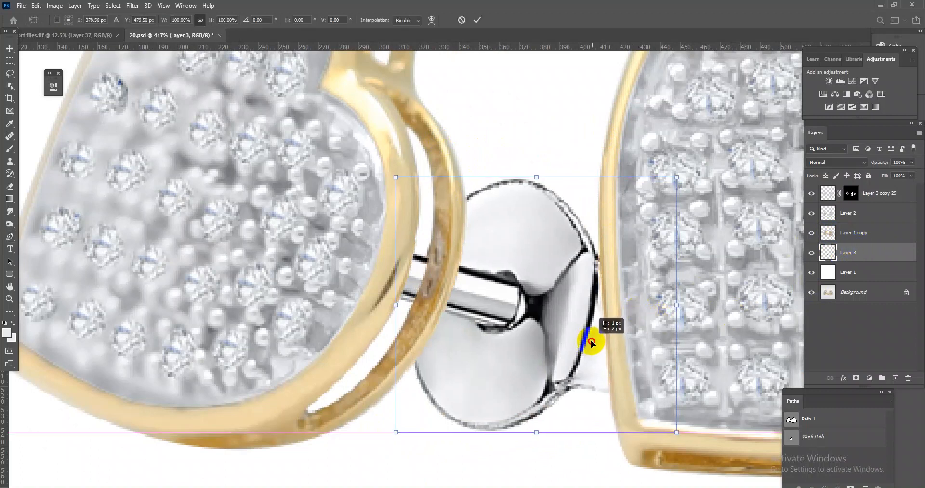
key("Return")
key("p")
scroll(581, 328, "down", 7)
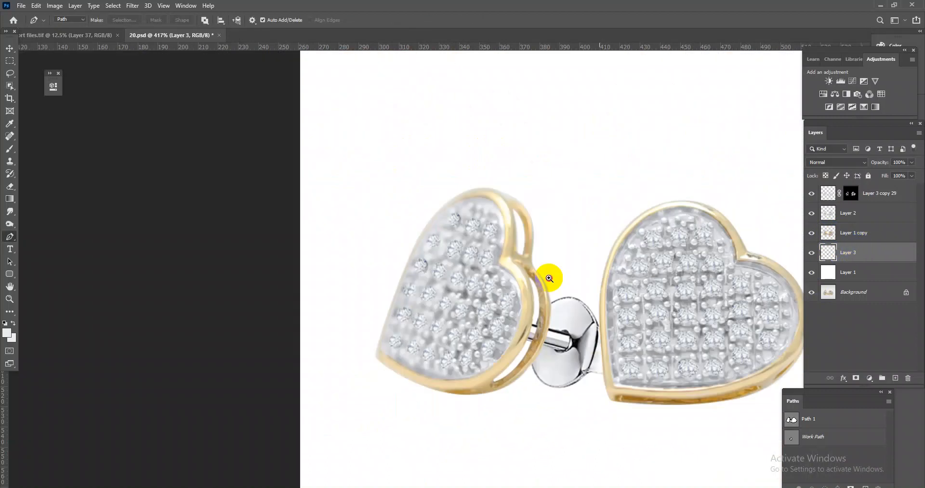
Apply the Camera Raw filter to Layer 1 copy with Sharpening 14, Noise Reduction 73 and Color Noise Reduction 17.
scroll(686, 375, "up", 5)
left_click(814, 235)
left_click(813, 235)
left_click(848, 234)
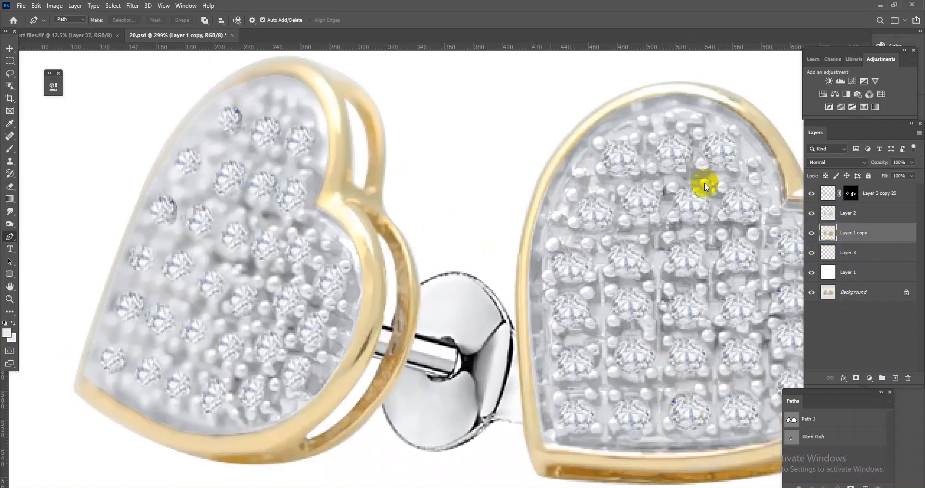
key("ctrl+shift+a")
scroll(476, 254, "down", 2)
scroll(473, 206, "down", 2)
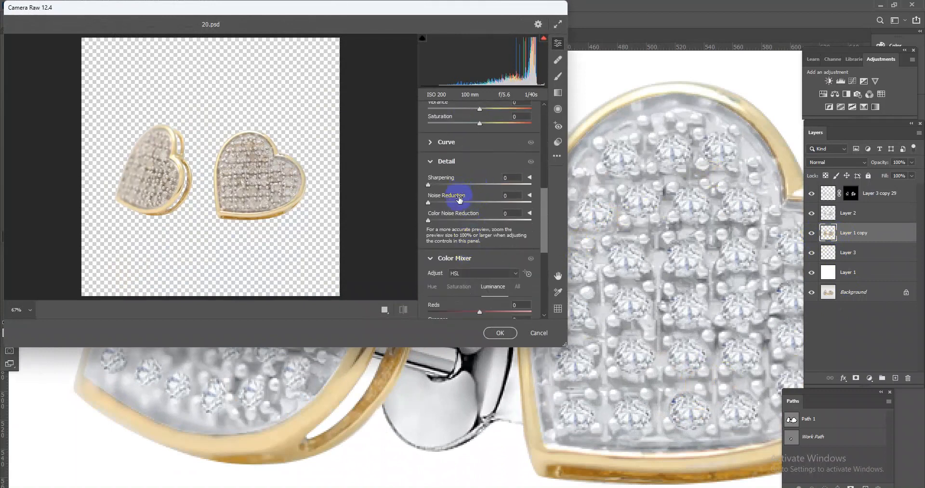
left_click(492, 201)
left_click_drag(490, 208, 488, 209)
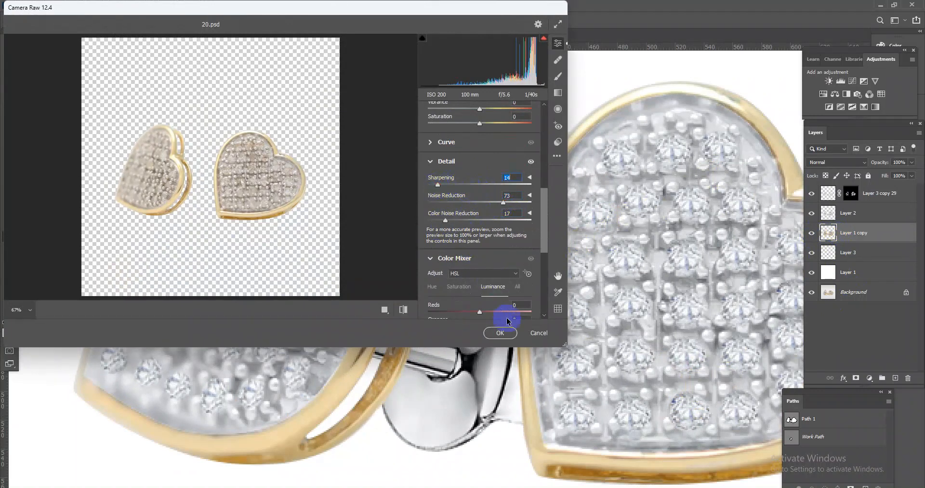
left_click(501, 332)
mouse_move(629, 291)
left_mouse_down()
mouse_move(590, 256)
mouse_move(607, 300)
mouse_move(625, 307)
left_mouse_up()
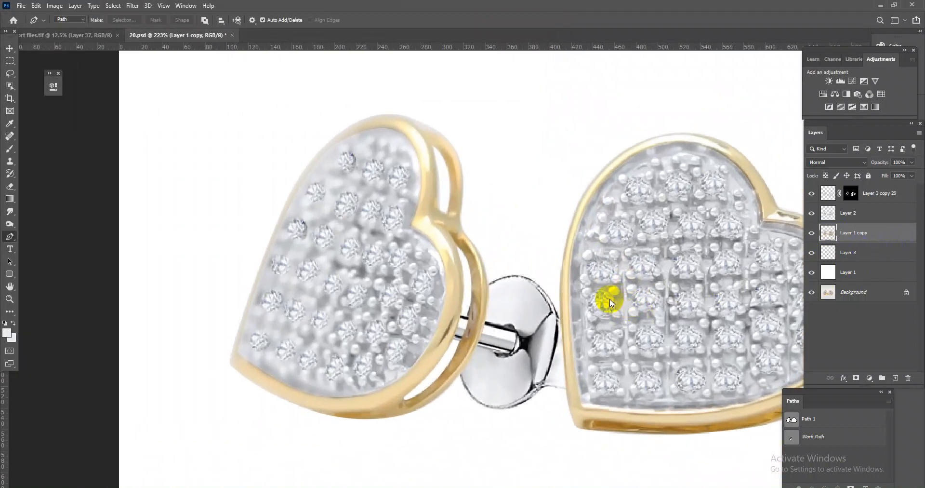
Adjust the tones of Layer 1 copy in Camera Raw, setting Texture to +7 and Blacks to +22.
key("ctrl+shift+a")
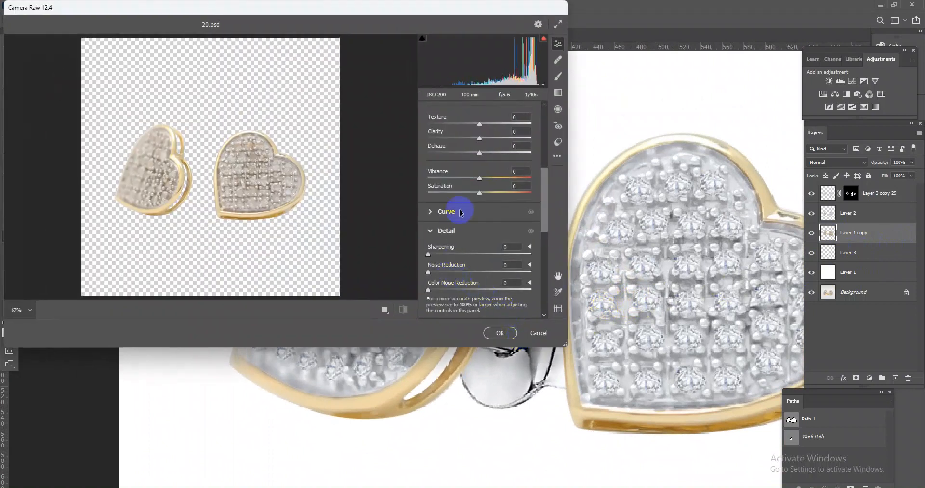
scroll(478, 192, "up", 4)
left_click_drag(483, 241, 493, 215)
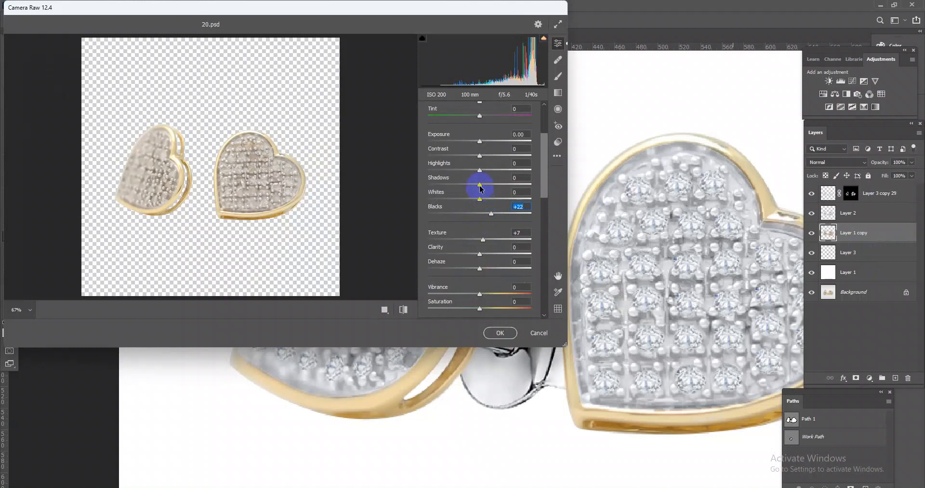
left_click_drag(481, 160, 495, 161)
left_click(513, 333)
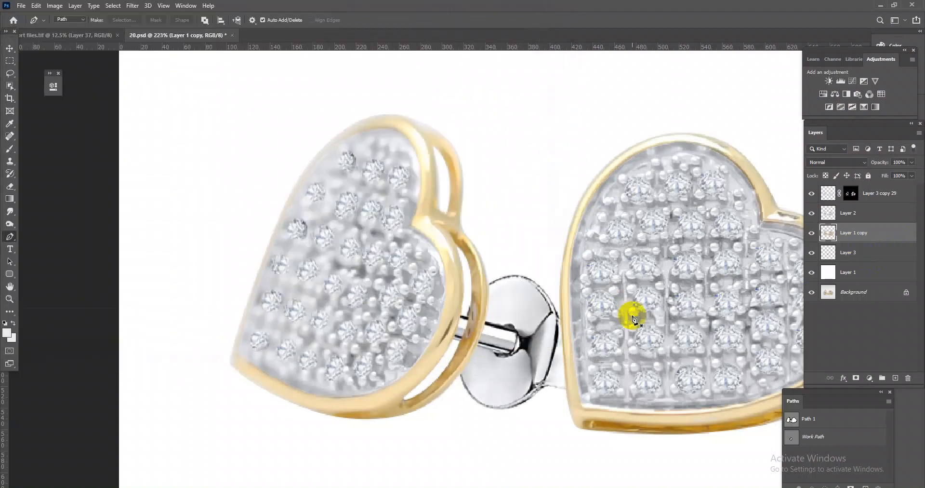
Merge Layer 1 copy with the silver back on Layer 3, load the merged layer's outline as a selection, and add a new layer above.
scroll(611, 311, "down", 3)
scroll(621, 301, "up", 2)
left_click(830, 259, "ctrl")
key("ctrl+e")
left_click(829, 237, "ctrl")
left_click(896, 377)
Sample the light gold swatch from the parts file and fill the selection on Layer 4 of 20.psd with it.
left_click(77, 35)
left_click(10, 148)
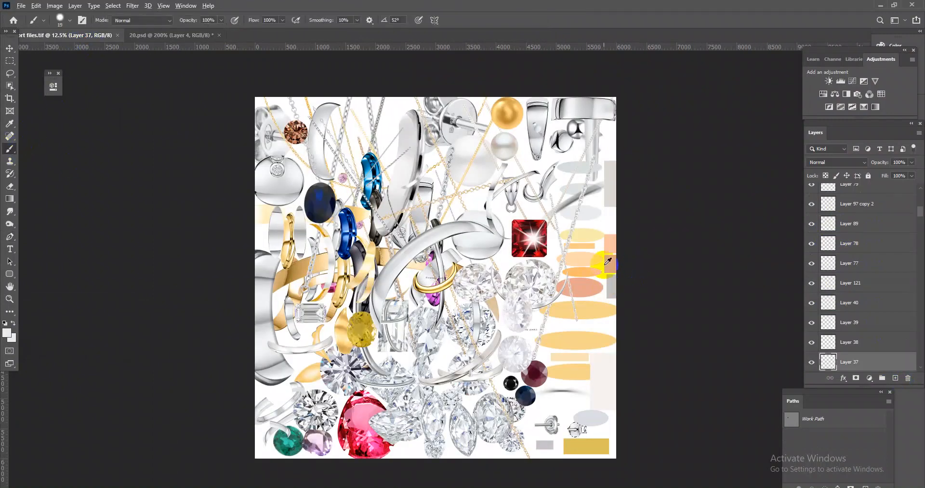
left_click(587, 314, "alt")
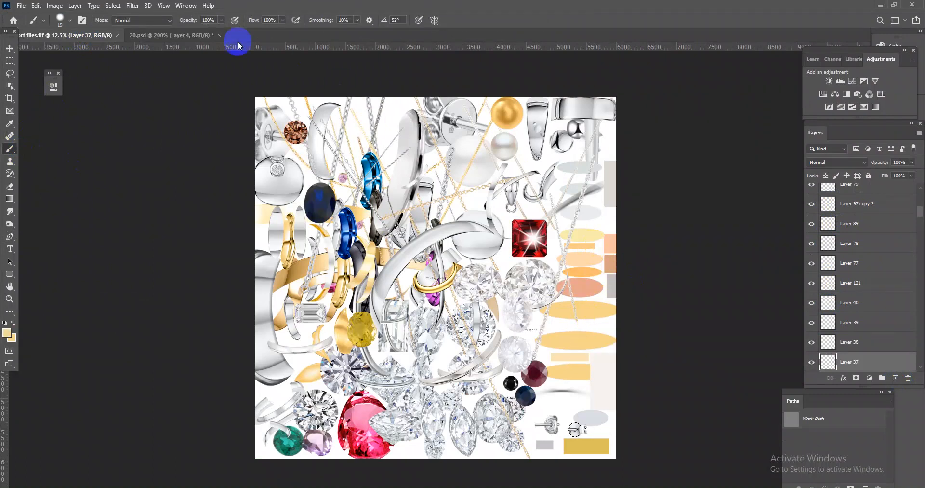
left_click(206, 36)
key("alt+BackSpace")
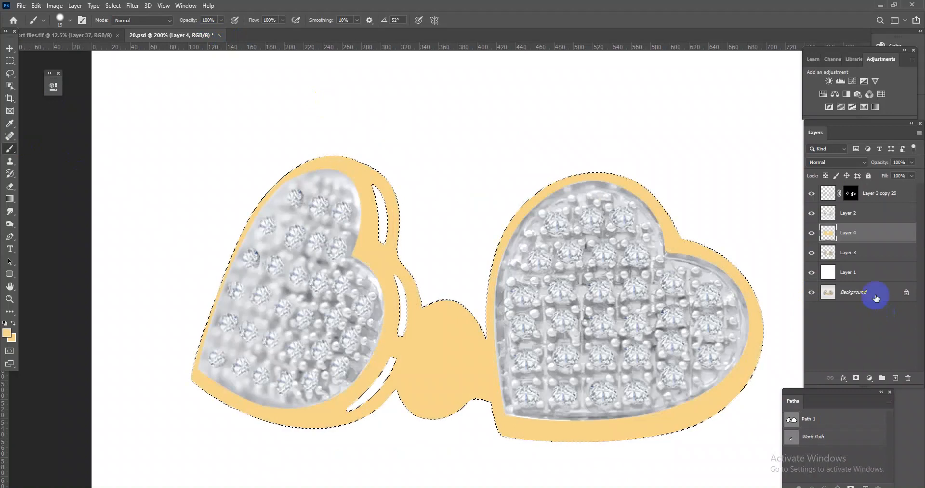
Set Layer 4's blend mode to Color and lower its fill to about 65%.
left_click(848, 162)
left_click(819, 387)
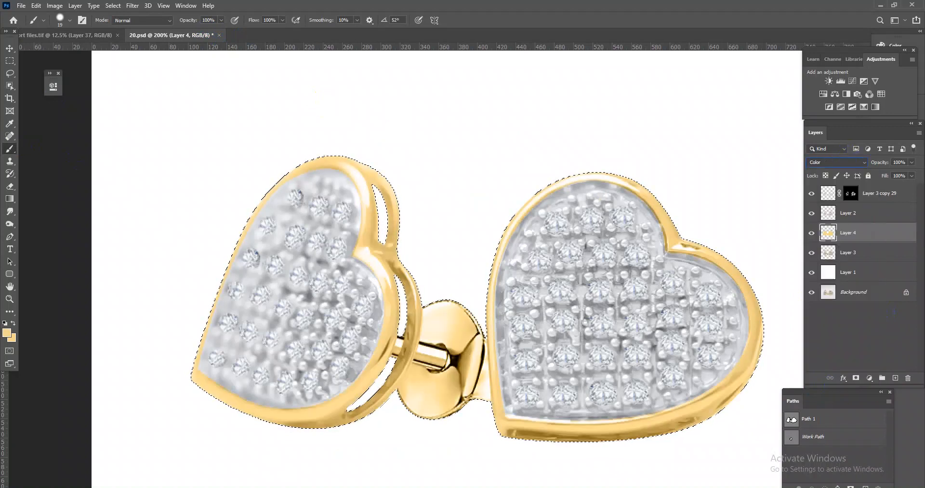
left_click_drag(632, 282, 671, 299)
left_click(911, 175)
left_click_drag(912, 185, 888, 187)
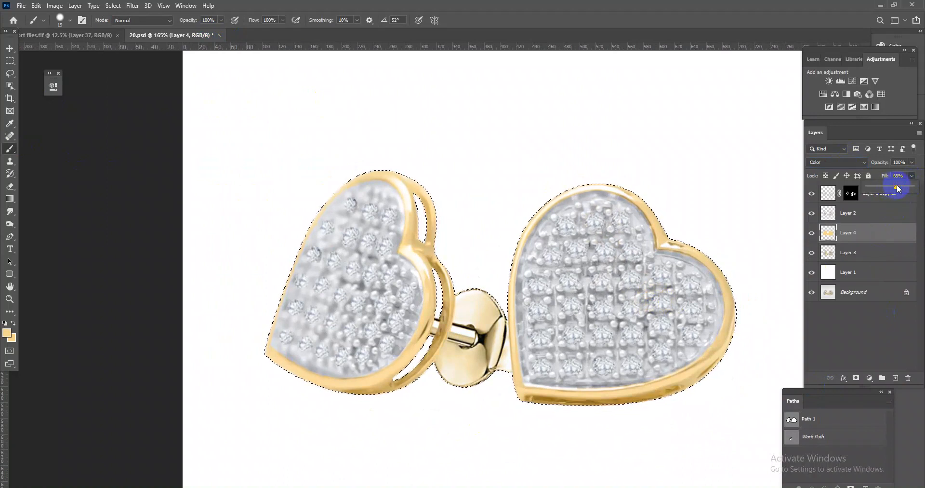
Set the fill of Layer 4 and Layer 3 to 80% and merge the two layers.
left_click(851, 253, "ctrl")
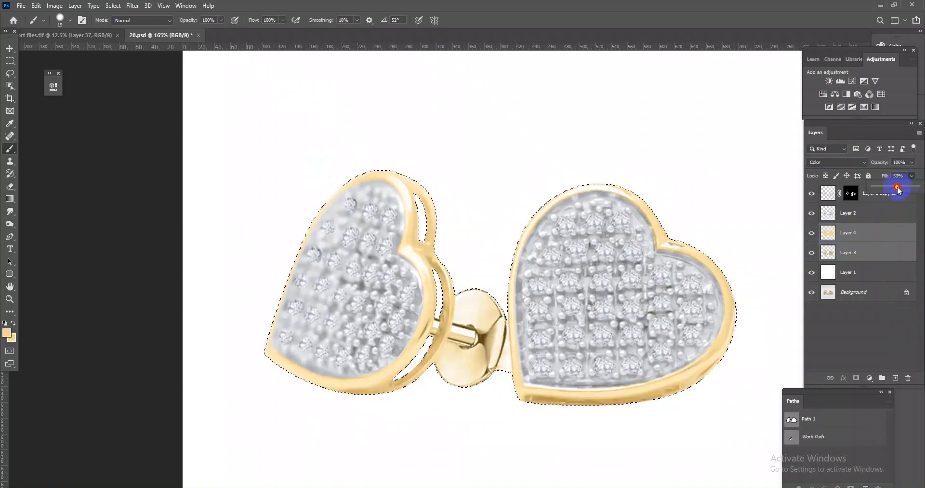
left_click_drag(921, 187, 897, 189)
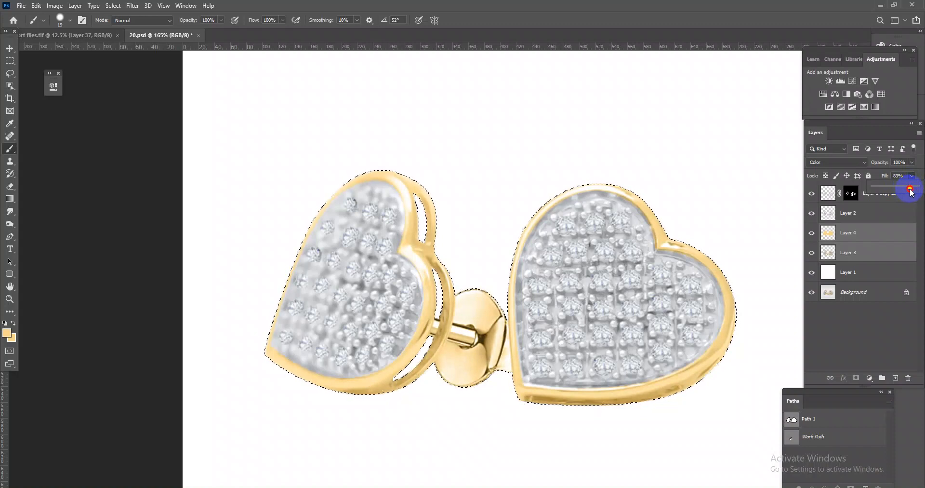
left_click_drag(541, 279, 504, 222)
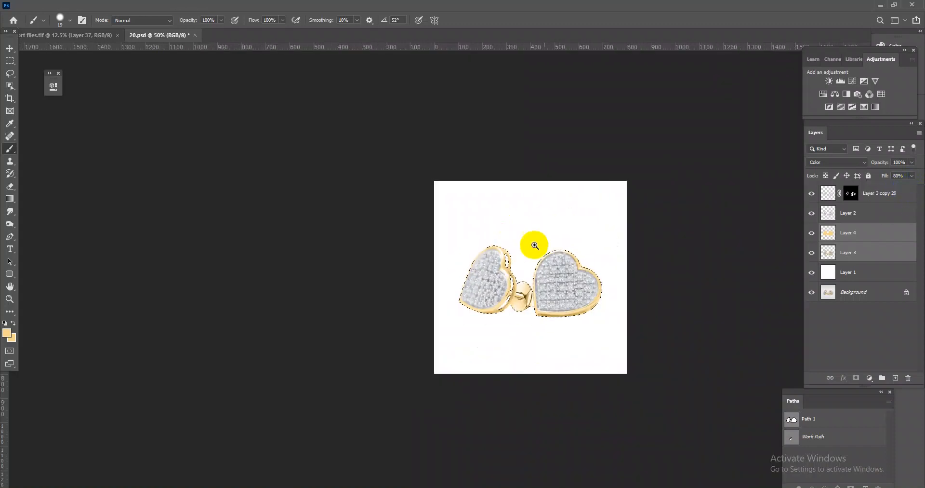
left_click_drag(573, 281, 655, 302)
key("ctrl+e")
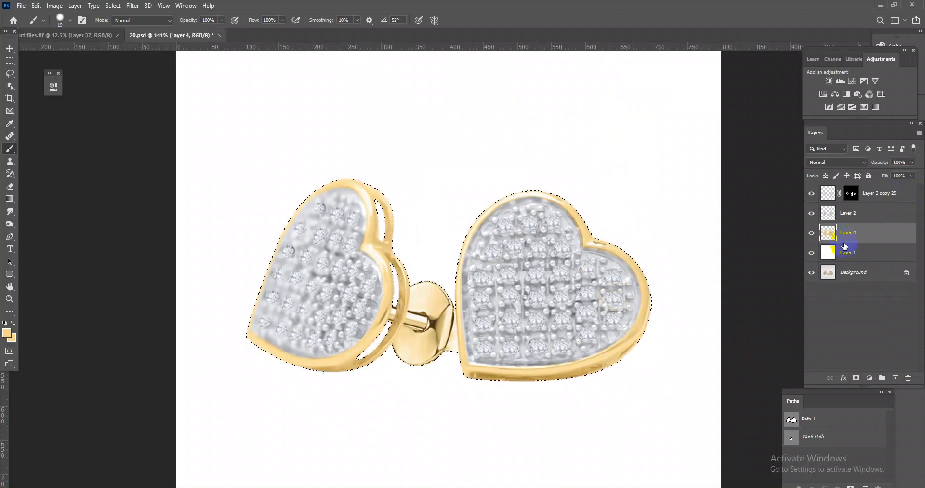
left_click_drag(602, 316, 651, 299)
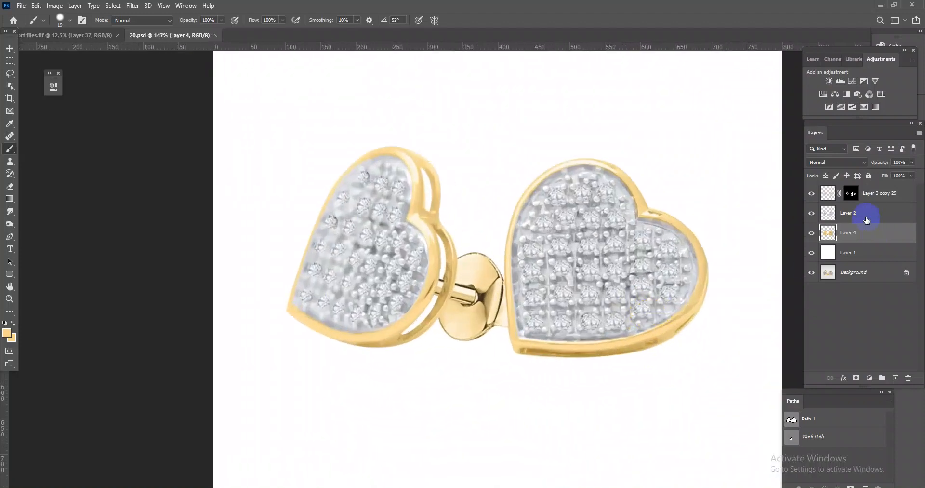
Brighten Layer 2's diamond settings with a masked Levels adjustment by lowering the white input slightly, and merge the adjustment into Layer 2.
left_click(862, 213)
left_click(828, 213, "ctrl")
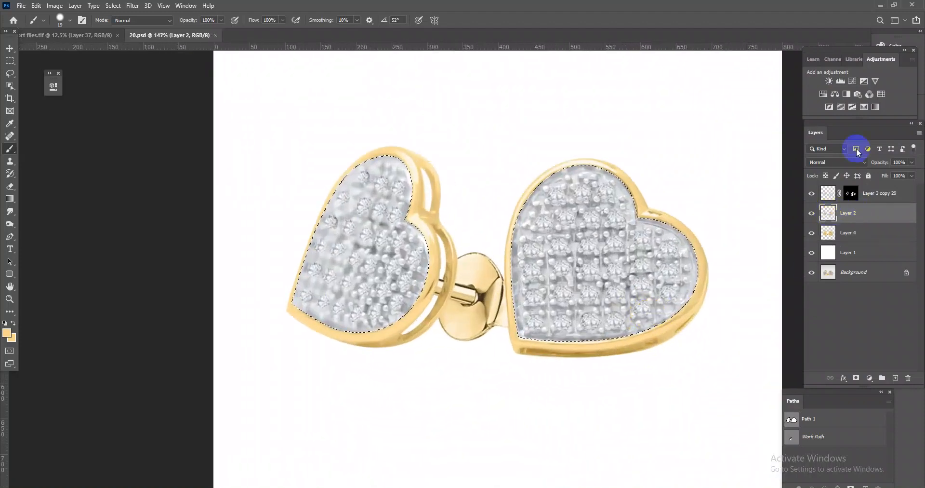
left_click(842, 81)
left_click_drag(187, 184, 183, 185)
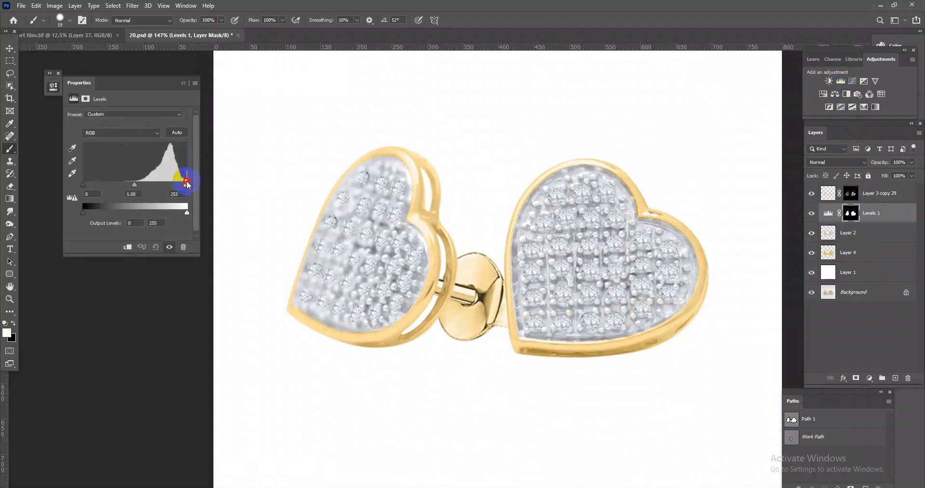
left_click(184, 84)
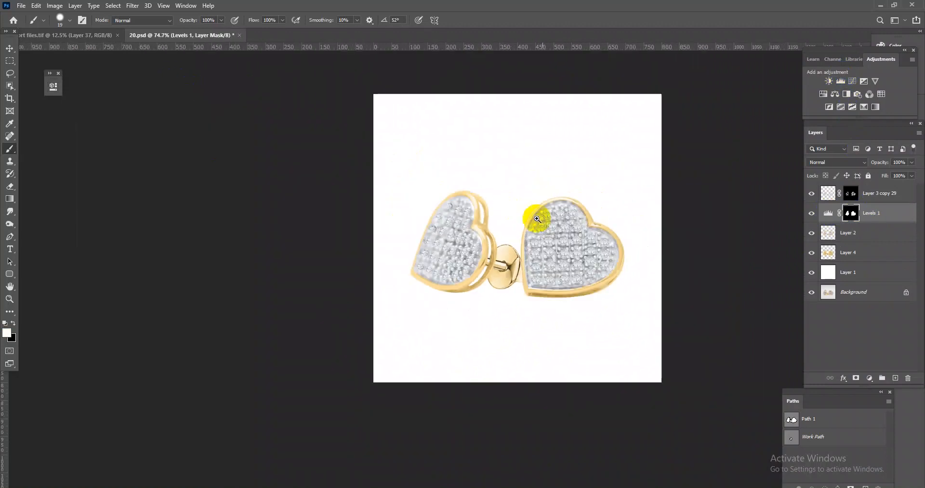
left_click(866, 222)
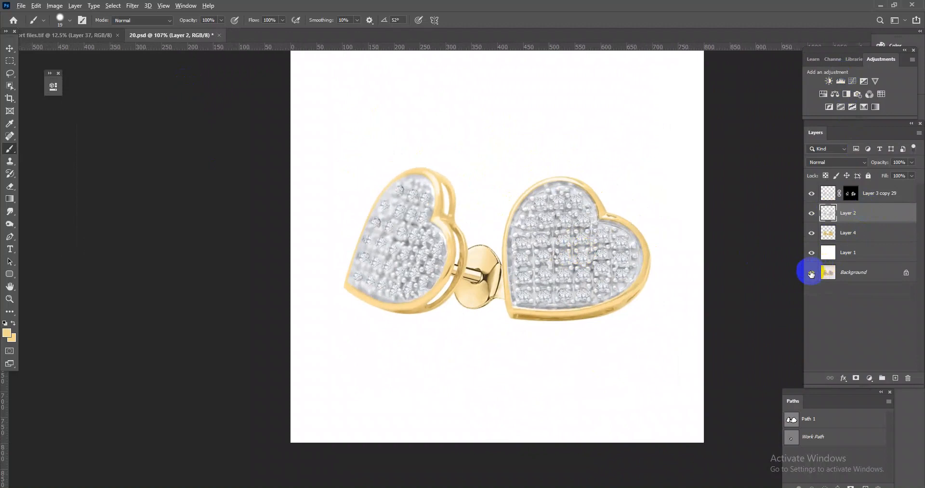
Show only the Background layer and draw a closed Pen path around the long thin shadow area beneath both earrings.
left_click(811, 273, "alt")
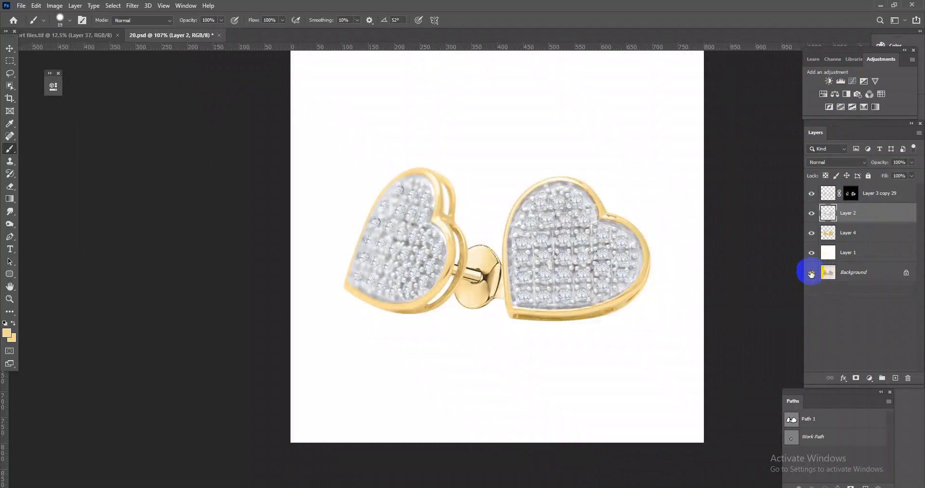
left_click(812, 273, "alt")
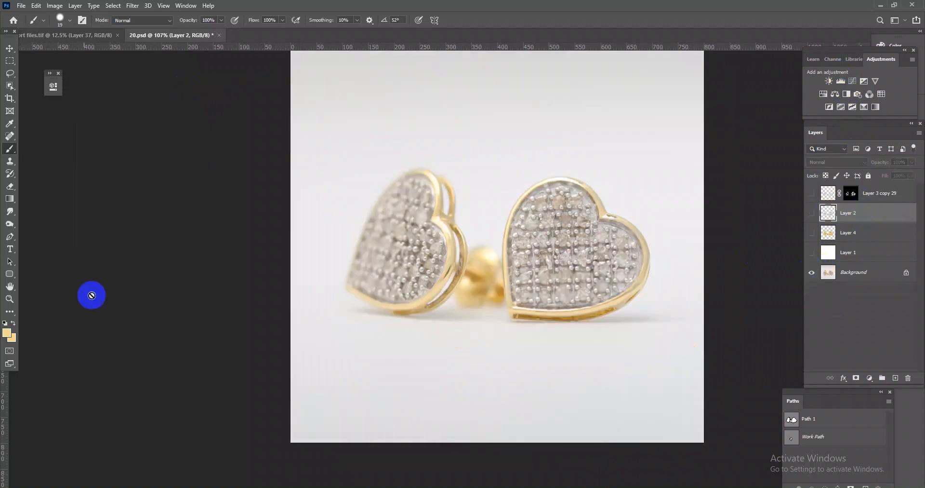
left_click(9, 237)
scroll(448, 306, "up", 3)
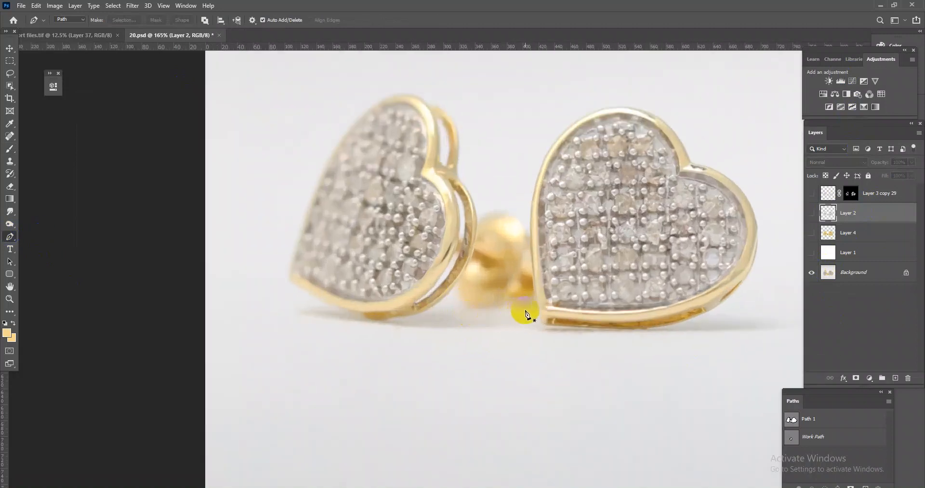
left_click_drag(434, 307, 366, 308)
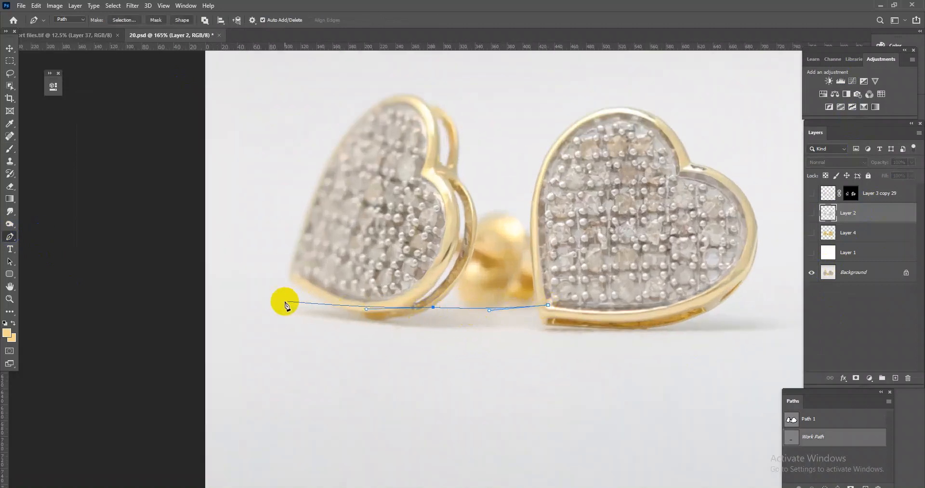
left_click_drag(268, 302, 313, 325)
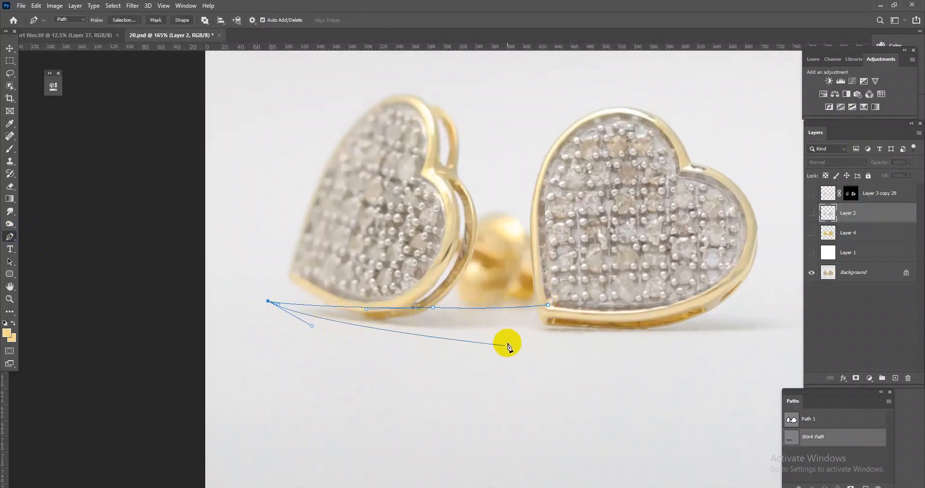
left_click_drag(530, 329, 587, 334)
left_click_drag(733, 340, 630, 322)
left_click_drag(555, 321, 439, 311)
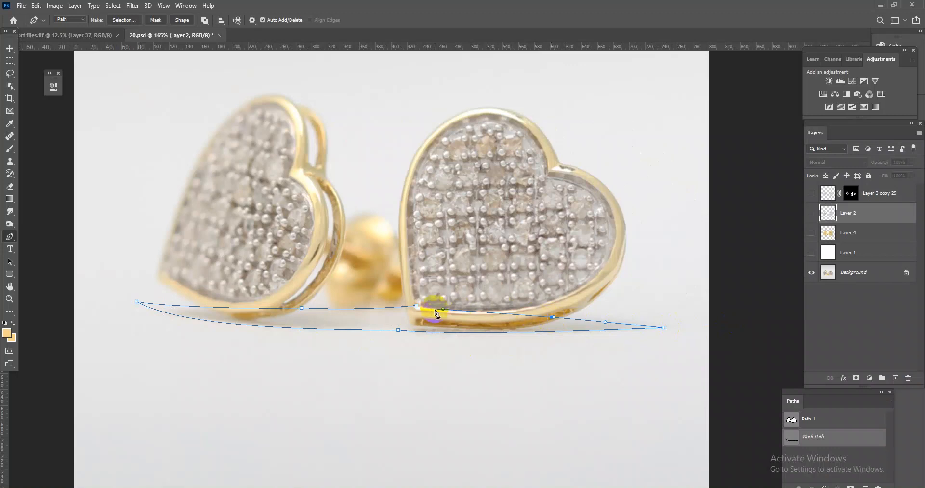
Load the path as a selection feathered by 10 pixels and copy that area of the Background to a new layer.
key("ctrl+Return")
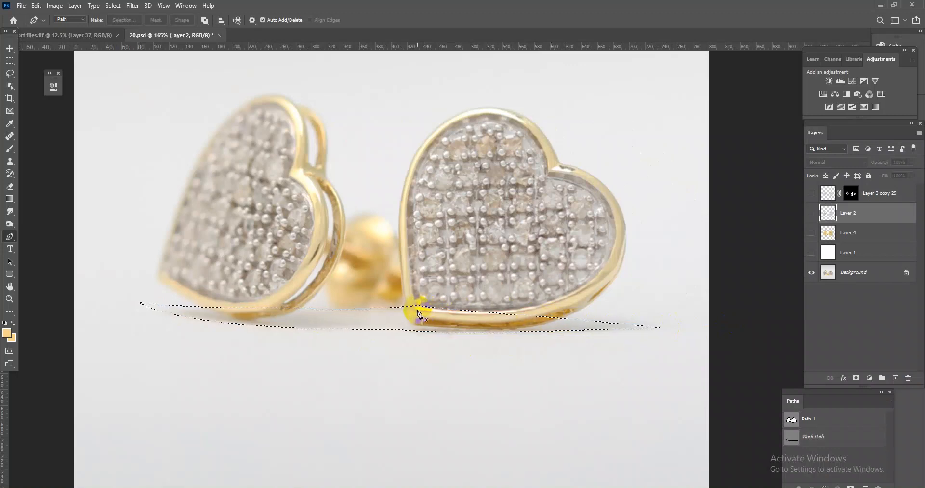
key("shift+F6")
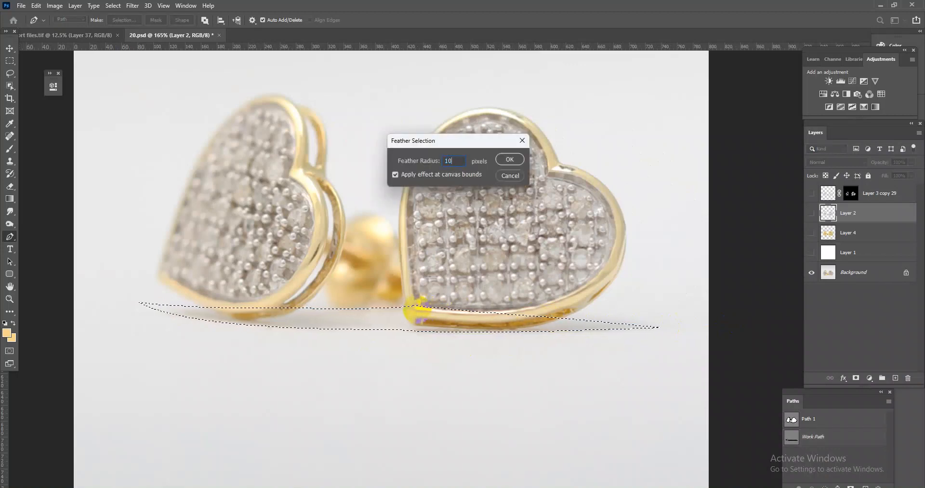
key("Return")
left_click(876, 278)
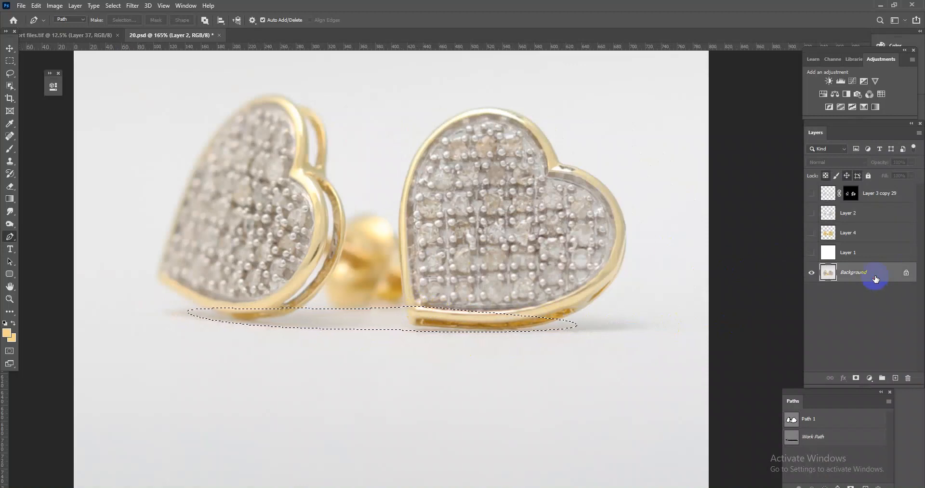
key("ctrl+j")
Make all hidden layers visible and place the copied shadow on Layer 5 between Layer 1 and Layer 4.
left_click(813, 251)
left_click_drag(814, 242, 812, 198)
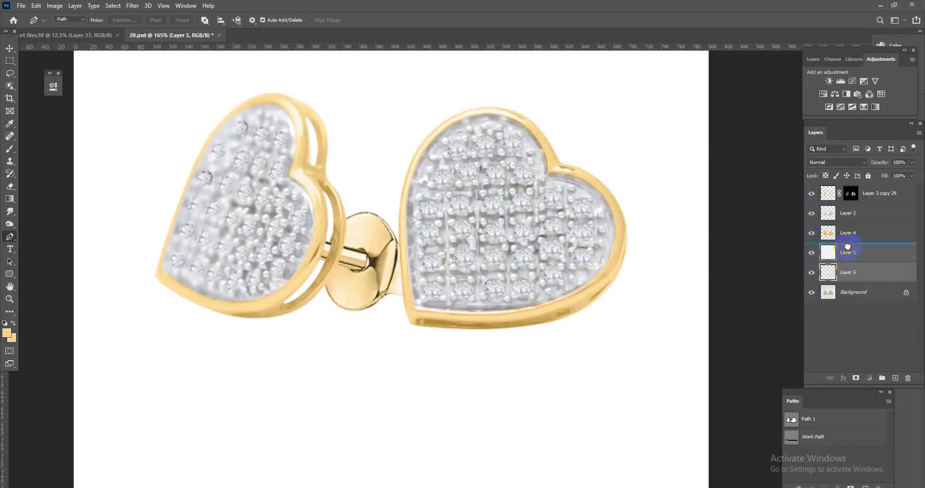
left_click_drag(845, 266, 849, 245)
left_click_drag(554, 278, 581, 268)
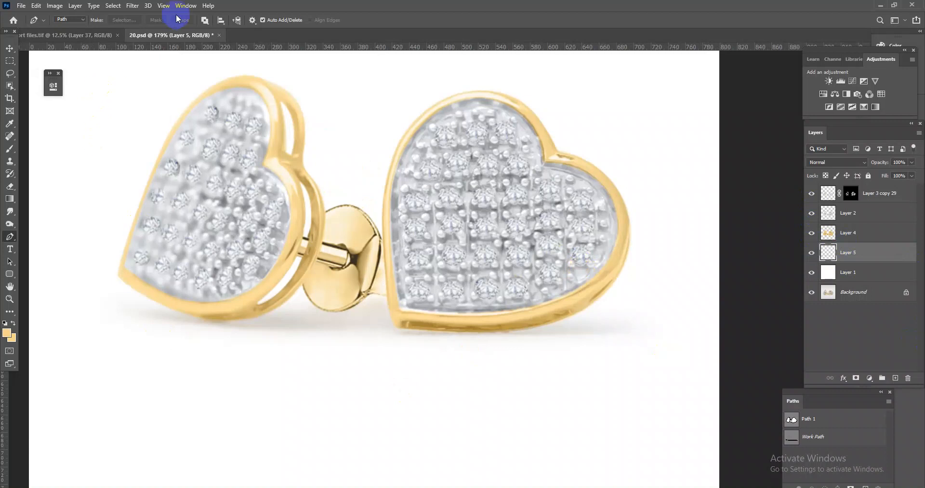
Soften the copied shadow on Layer 5 with a Gaussian Blur.
left_click(132, 5)
mouse_move(153, 115)
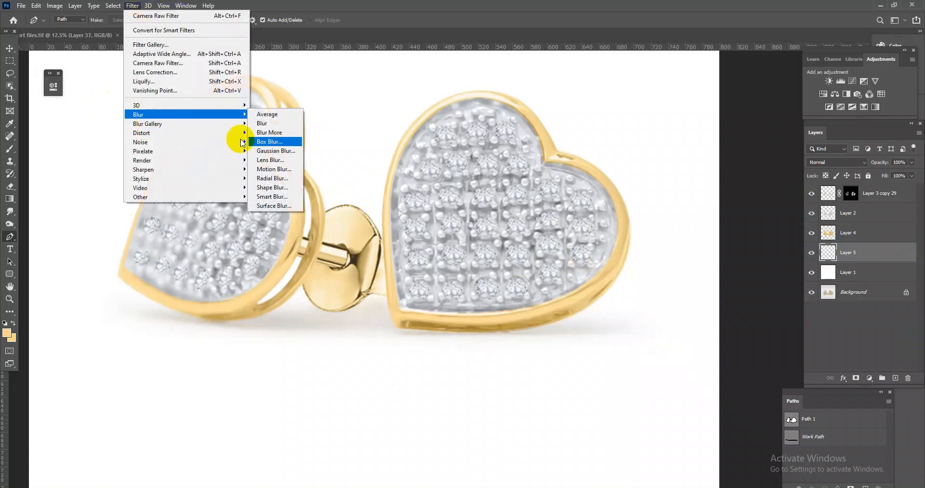
left_click(267, 151)
left_click(250, 178)
key("p")
Inspect the retouched earrings at several magnifications and compare them repeatedly with the original photo by isolating the Background layer and restoring all layers.
scroll(490, 275, "down", 4)
scroll(541, 312, "up", 2)
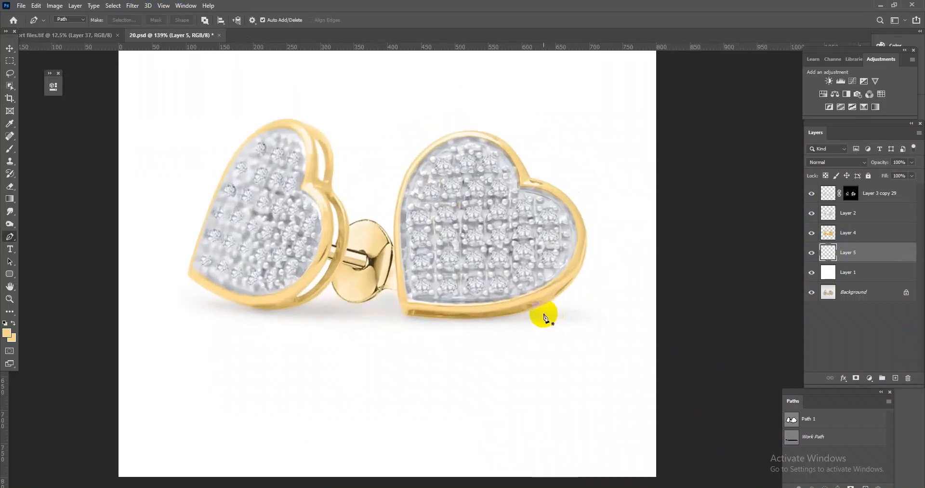
scroll(549, 309, "down", 4)
scroll(564, 277, "up", 4)
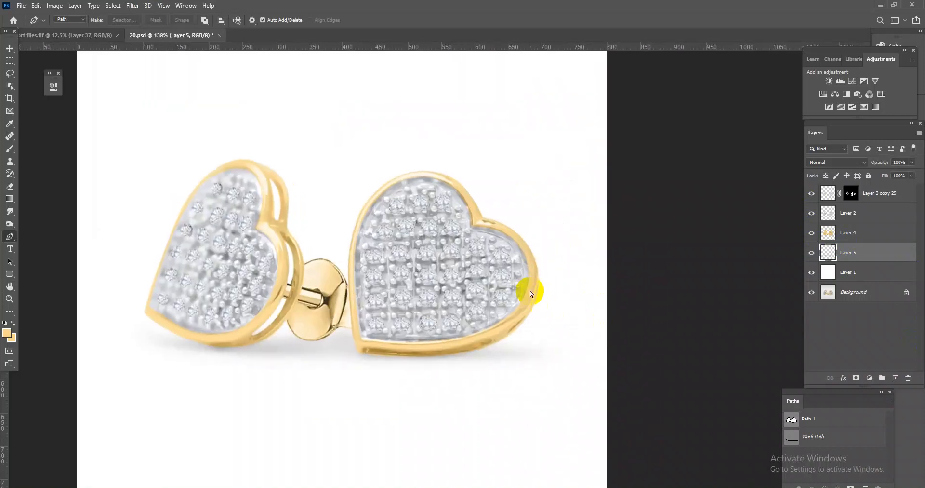
scroll(542, 281, "down", 4)
scroll(520, 299, "up", 4)
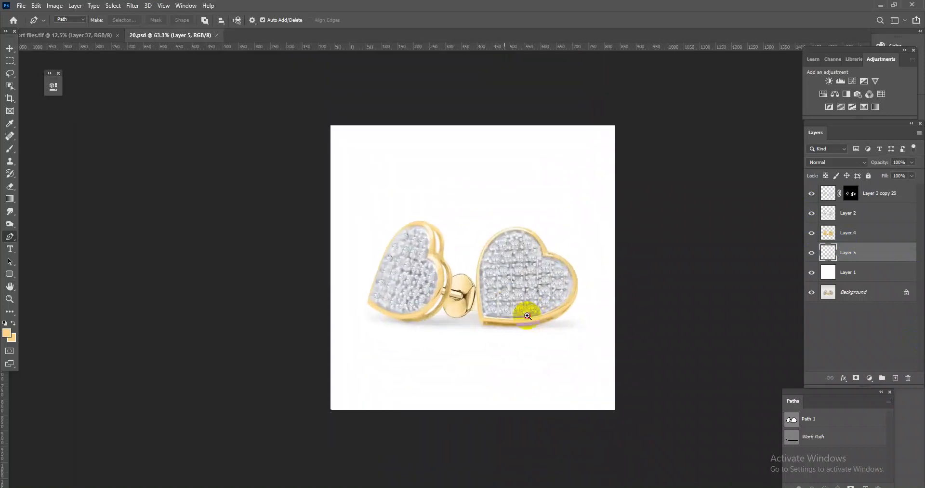
left_click(813, 292, "alt")
left_click(812, 292, "alt")
left_click(813, 293, "alt")
left_click(813, 293, "alt")
left_click(814, 293, "alt")
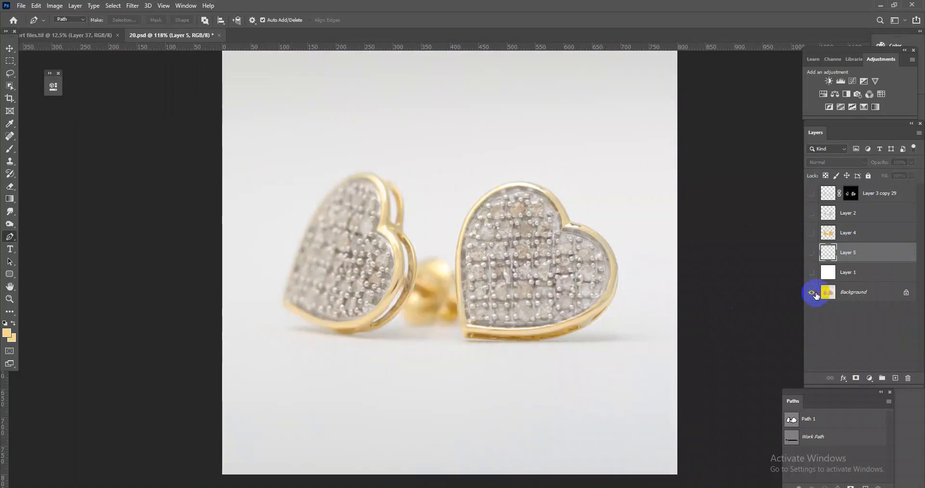
left_click(813, 293, "alt")
left_click(813, 292, "alt")
left_click(812, 293, "alt")
left_click(813, 293, "alt")
left_click(813, 293, "alt")
left_click(814, 293, "alt")
left_click(814, 292, "alt")
left_click(813, 293, "alt")
left_click(813, 293, "alt")
left_click(813, 293, "alt")
left_click(813, 293, "alt")
left_click(813, 293, "alt")
left_click(814, 293, "alt")
left_click(813, 293, "alt")
left_click(813, 294, "alt")
left_click_drag(576, 294, 528, 255)
left_click_drag(555, 264, 580, 287)
mouse_move(591, 322)
left_mouse_down()
mouse_move(616, 330)
mouse_move(600, 314)
mouse_move(608, 321)
left_mouse_up()
Start saving the image under a new location and create a folder named Done photos-22 inside Pereira Jewelry $5.
key("ctrl+shift+s")
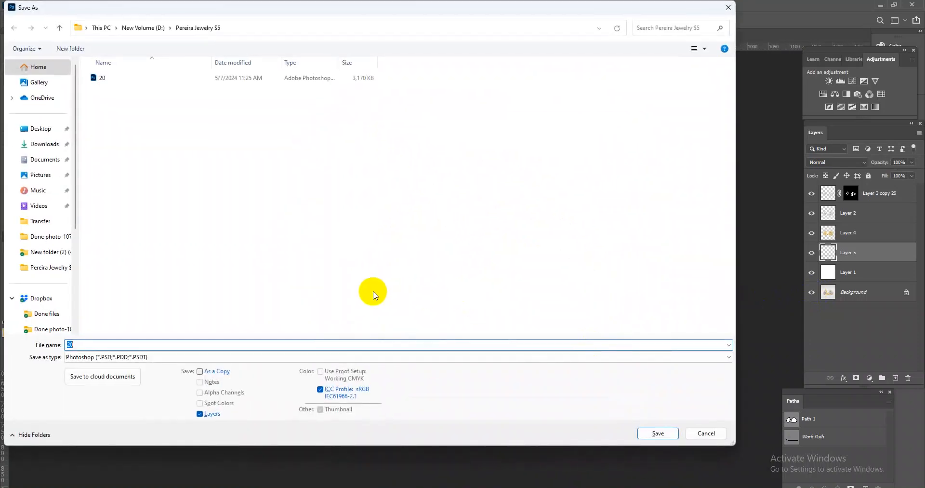
key("ctrl+shift+n")
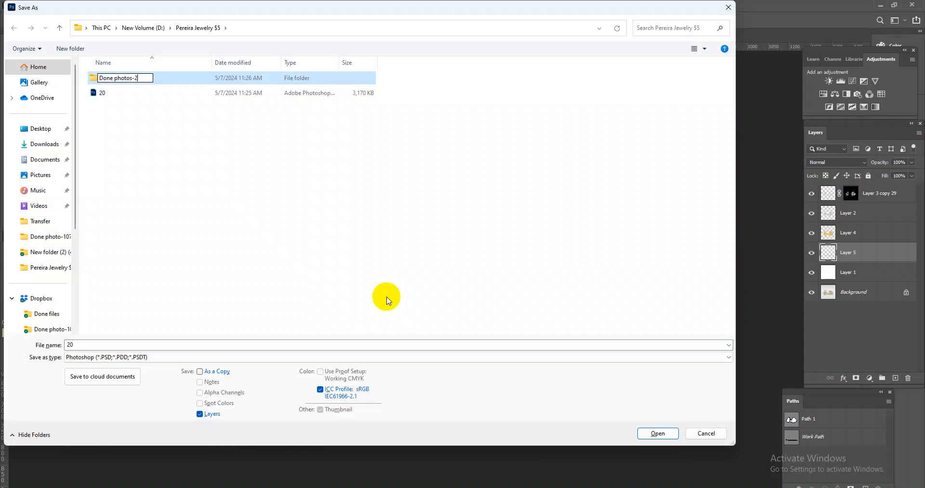
left_click(337, 248)
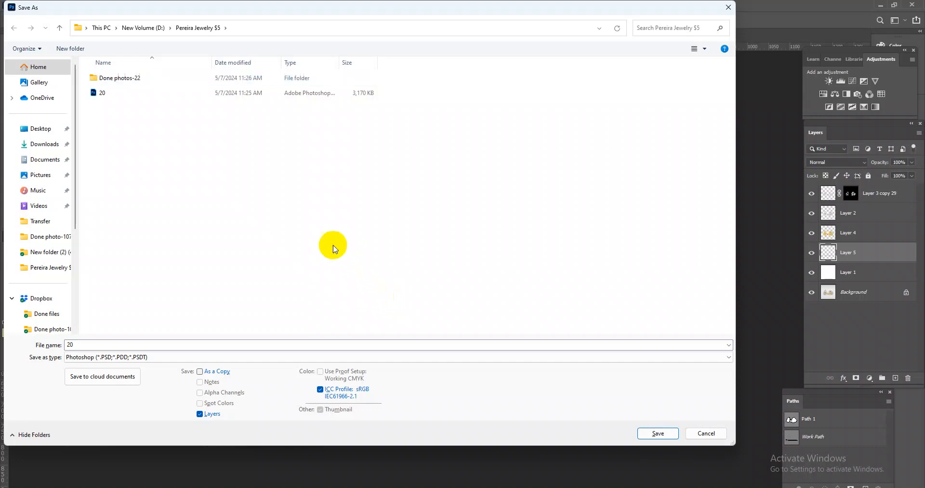
Save the image as a JPEG copy named 20 in the Done photos-22 folder, showing the files as thumbnails while choosing the folder.
left_click(225, 356)
left_click(167, 260)
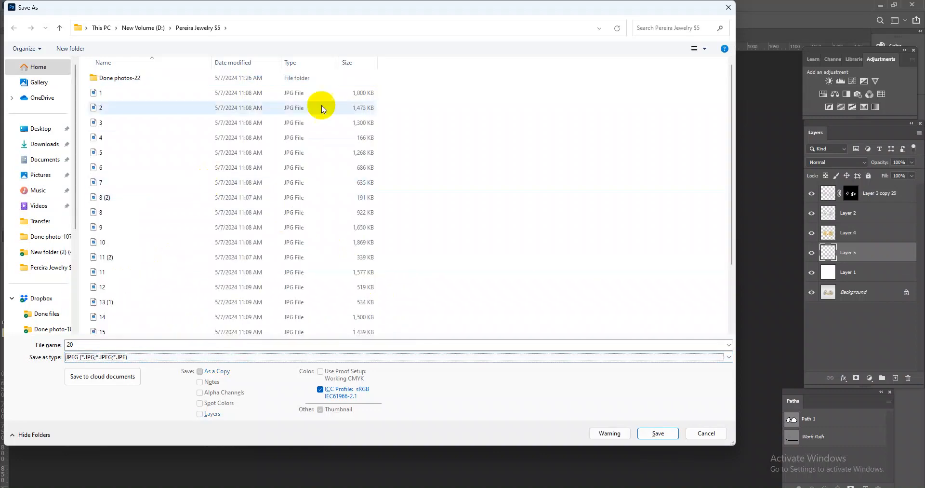
right_click(486, 86)
mouse_move(512, 91)
left_click(616, 104)
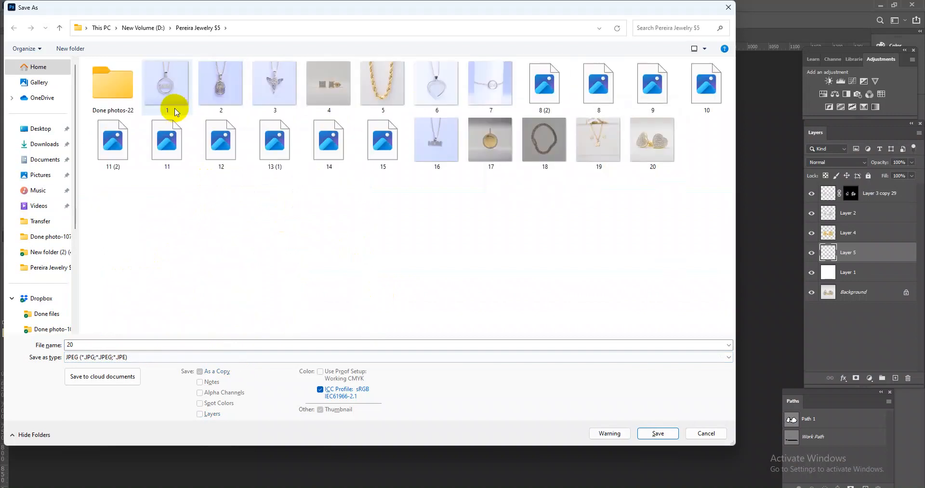
double_click(108, 106)
left_click(658, 432)
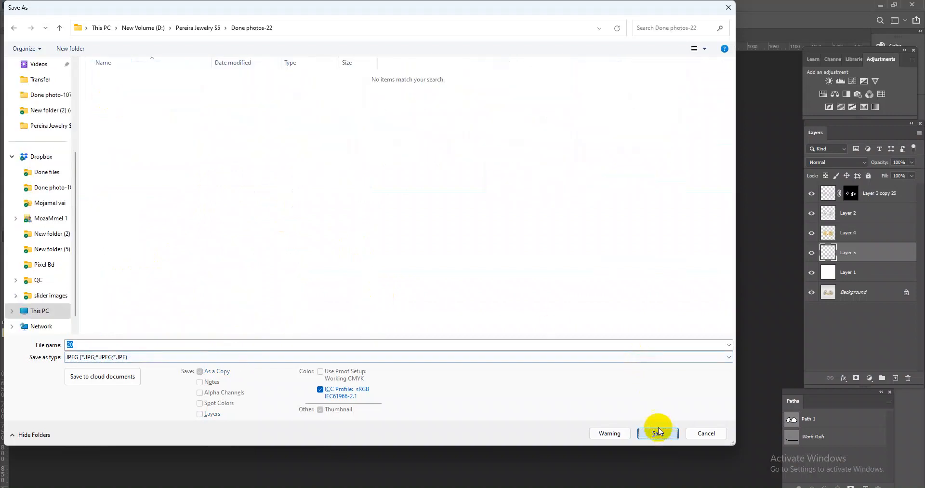
left_click(515, 127)
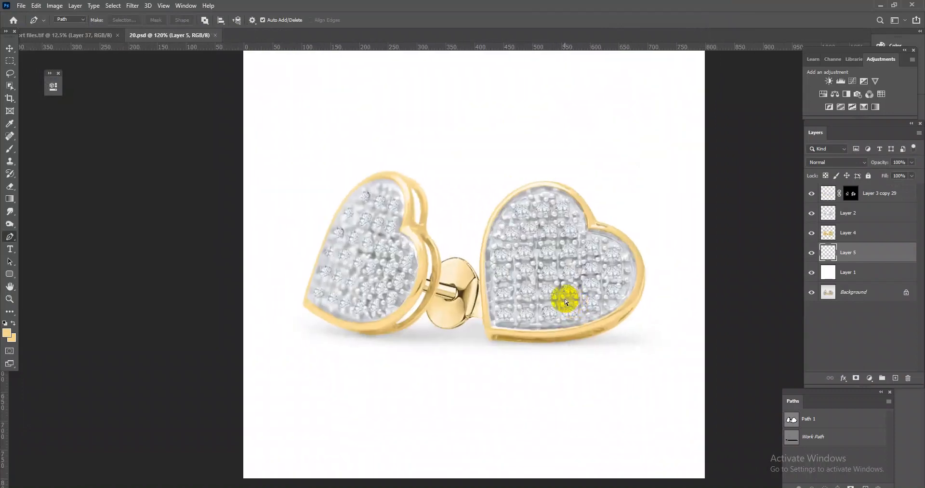
Compare the finished retouch with the original photo once more by alternating between the Background alone and all layers.
scroll(565, 299, "down", 5)
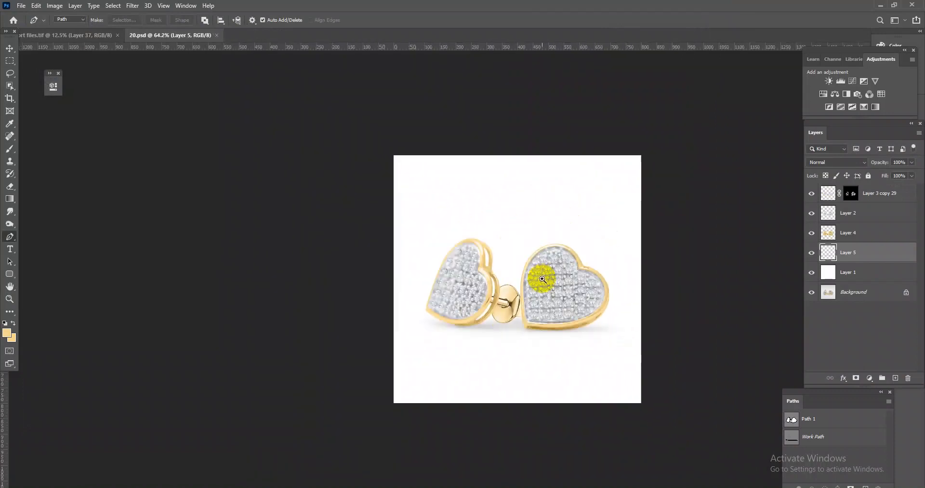
scroll(549, 287, "up", 4)
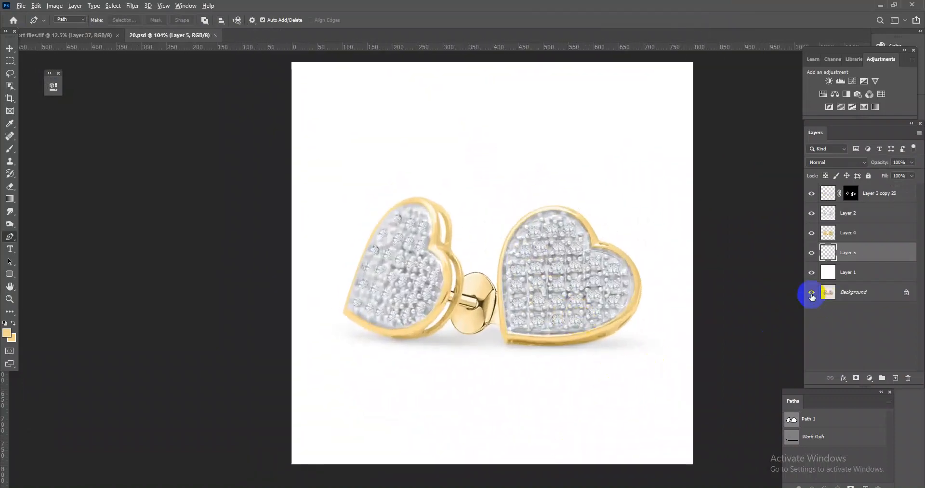
left_click(812, 293, "alt")
left_click(812, 293, "alt")
left_click(811, 294, "alt")
left_click(811, 294, "alt")
left_click(812, 293, "alt")
left_click(811, 294, "alt")
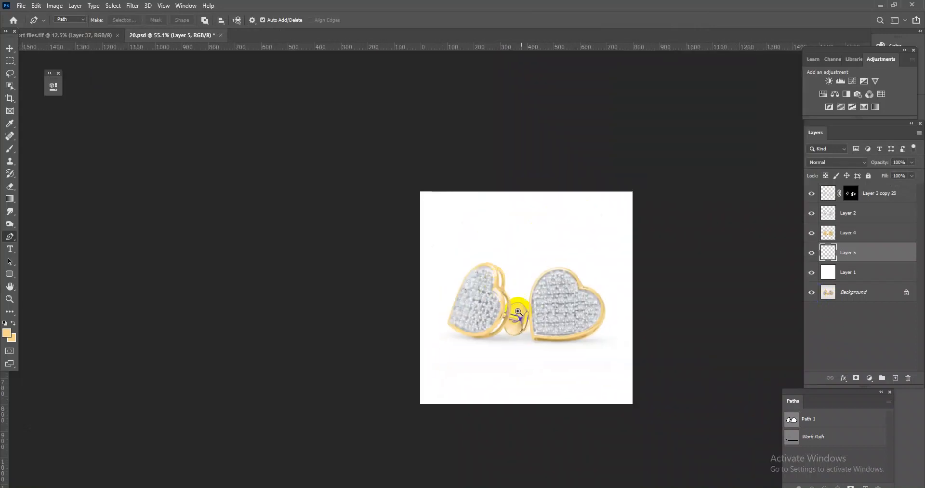